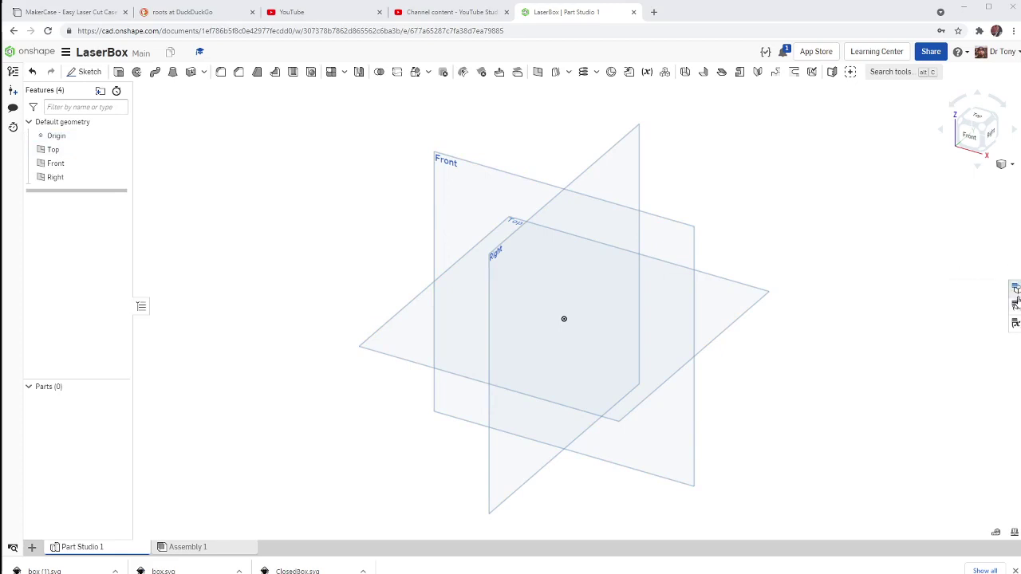
# Add a length configuration variable named Thickness to the Part Studio with a default of 3 mm
pyautogui.click(1016, 289)
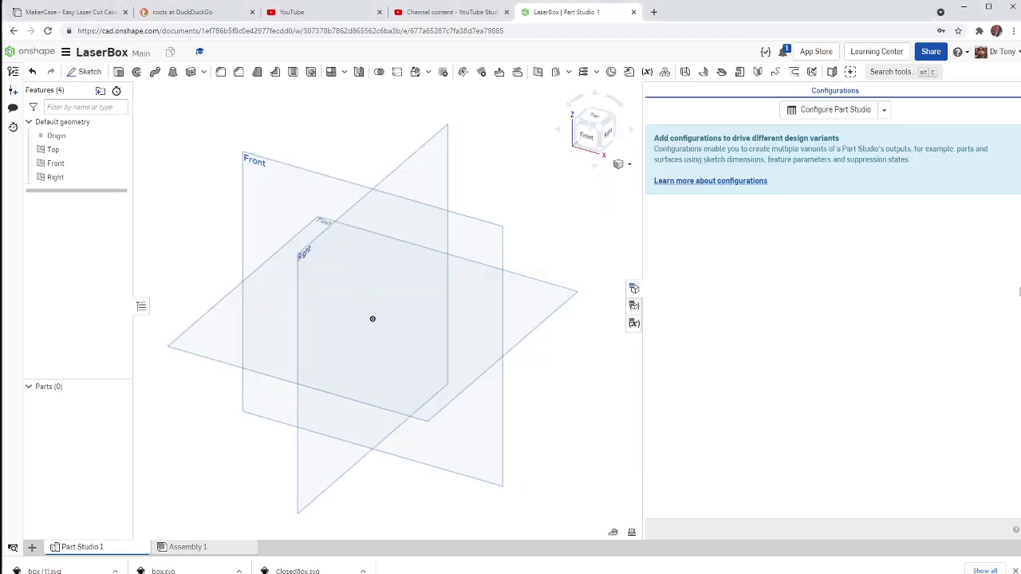
pyautogui.click(886, 110)
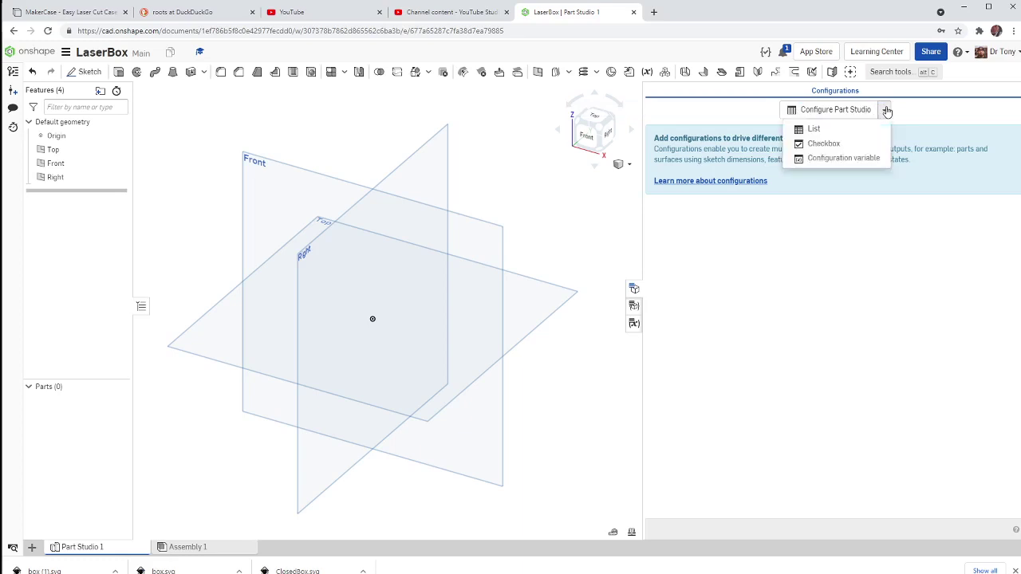
pyautogui.click(839, 159)
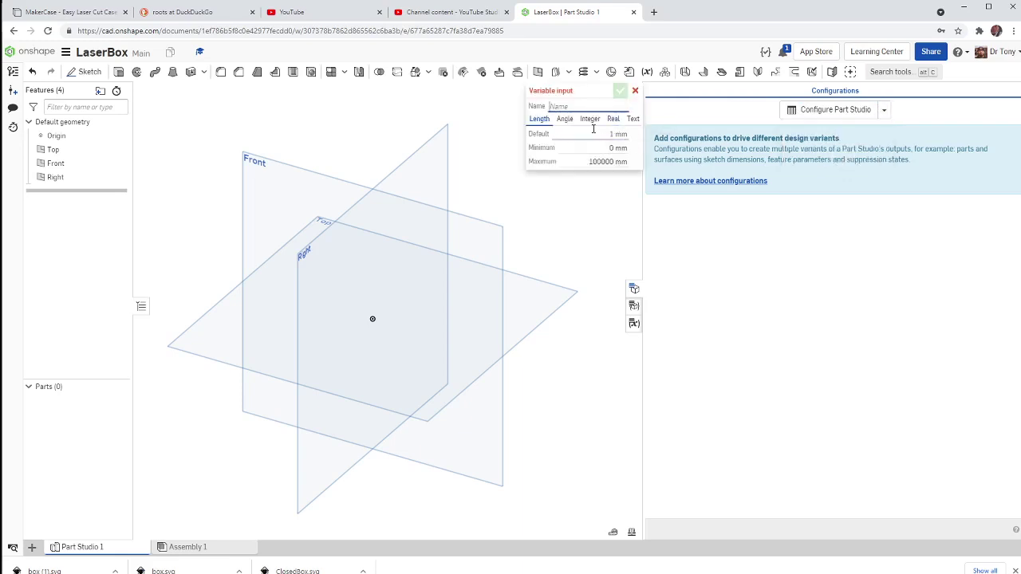
pyautogui.write('Thickne')
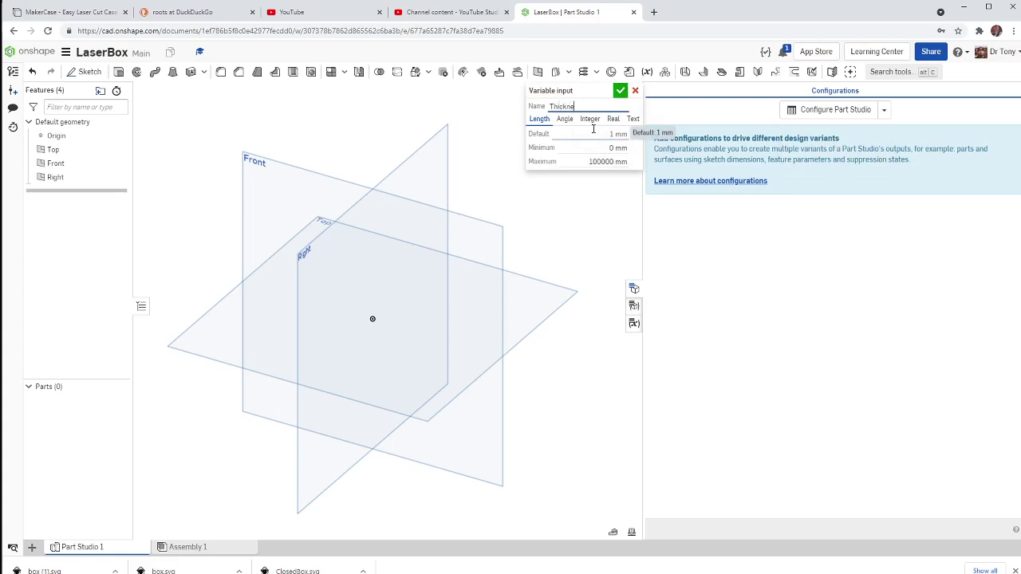
pyautogui.write('ss')
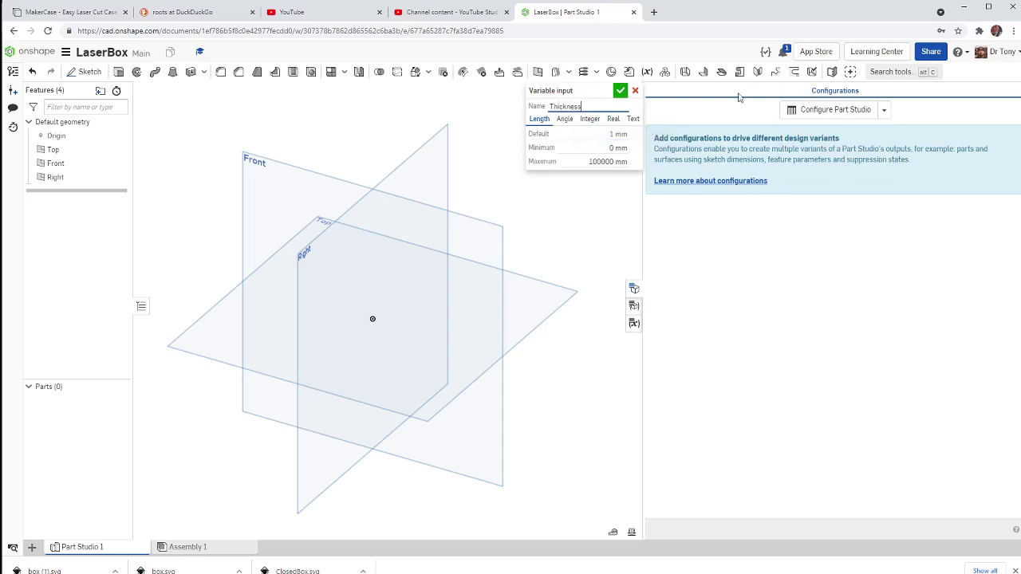
pyautogui.click(611, 133)
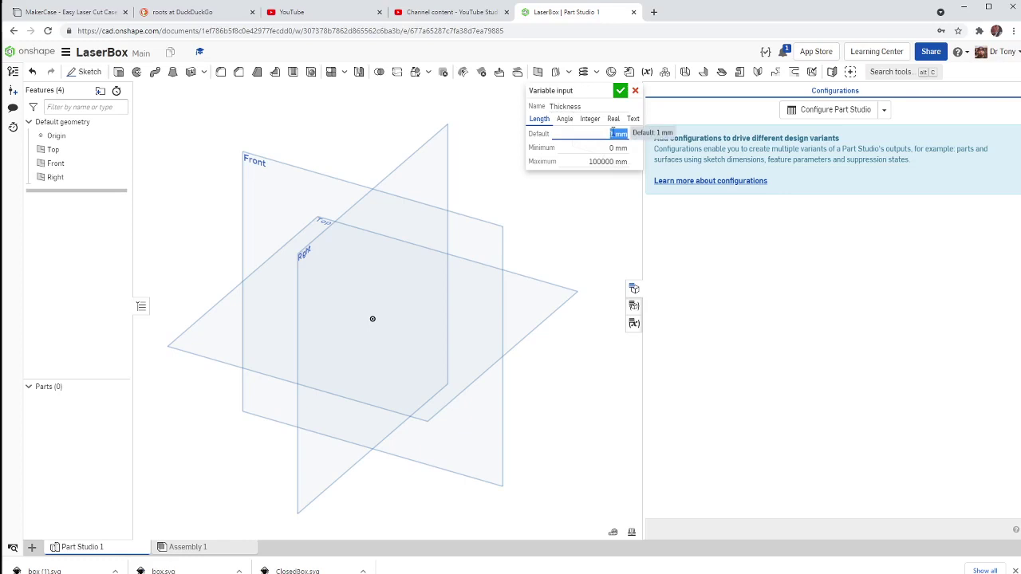
pyautogui.write('3')
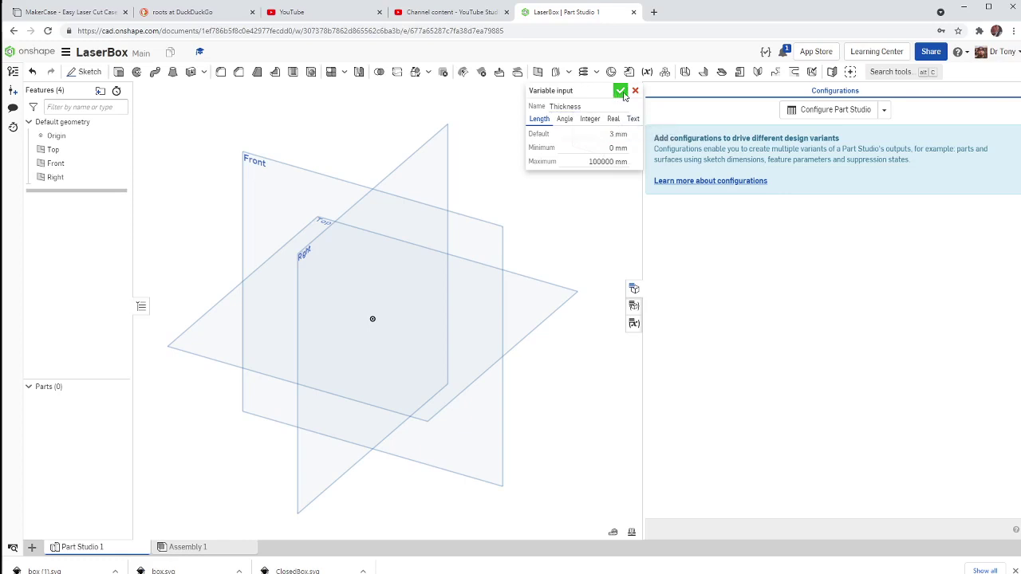
pyautogui.click(622, 91)
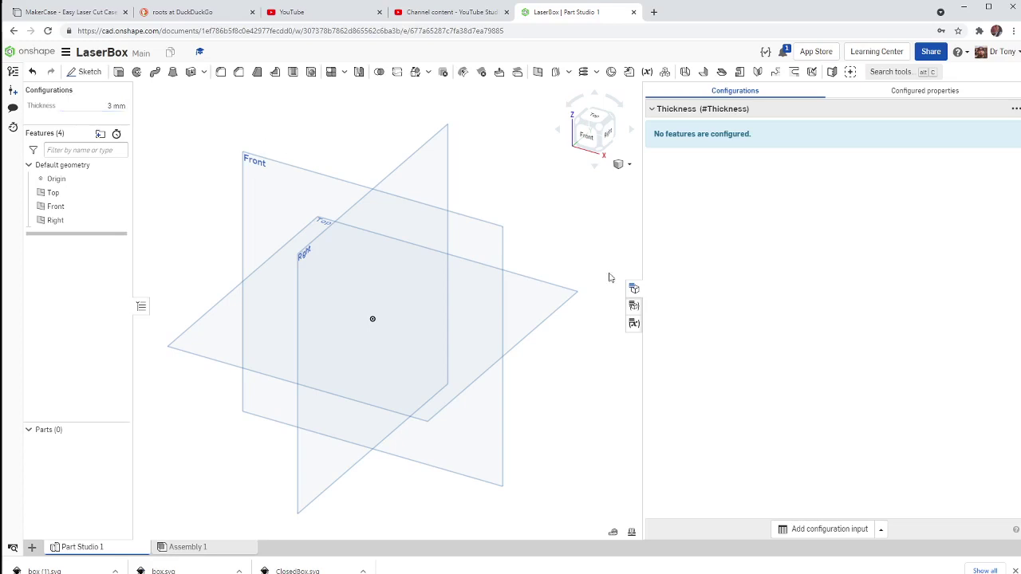
# Add a second length configuration variable named Width with a default of 120 mm
pyautogui.click(883, 531)
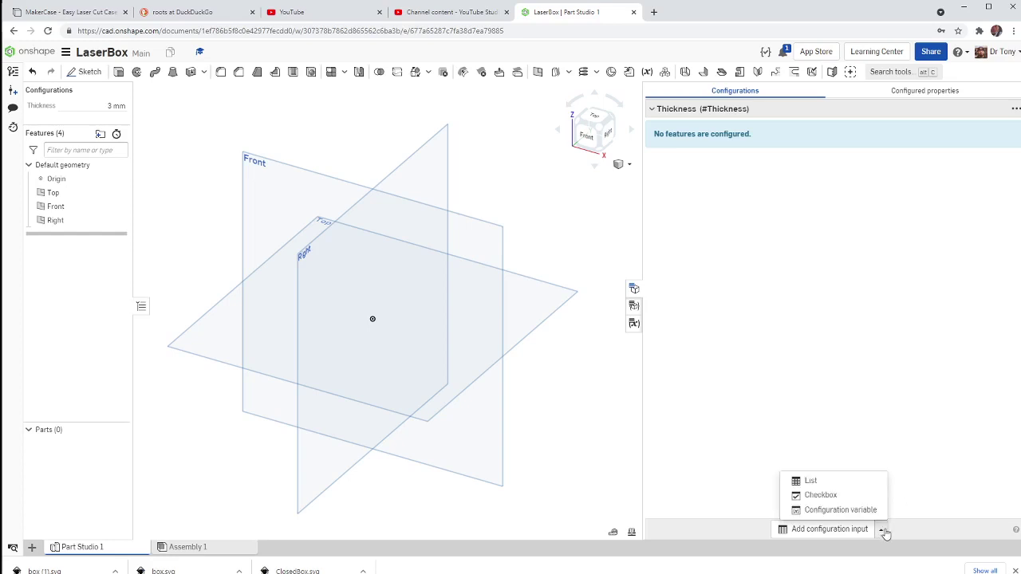
pyautogui.click(883, 531)
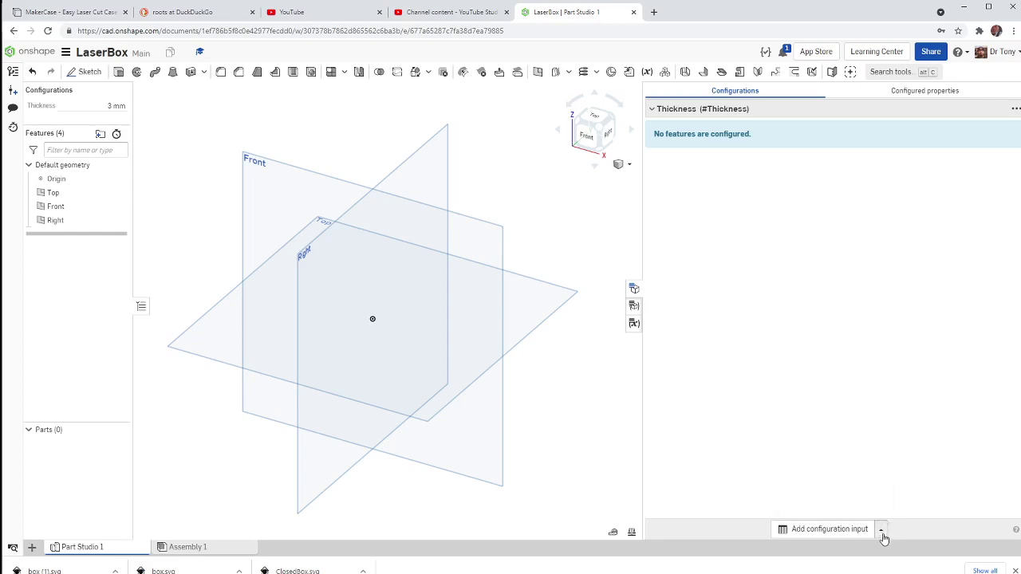
pyautogui.click(882, 531)
pyautogui.click(869, 510)
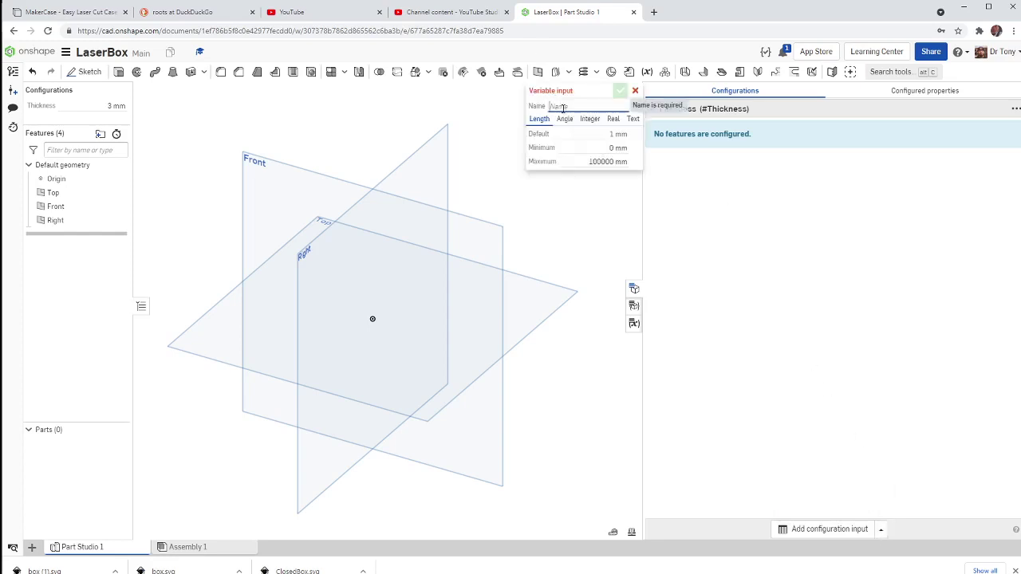
pyautogui.write('Width')
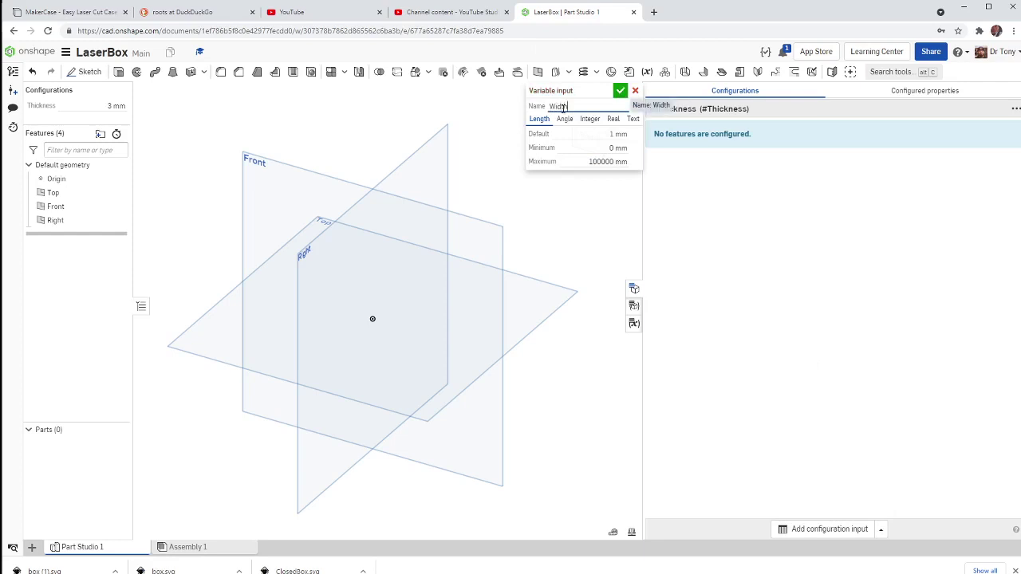
pyautogui.click(604, 135)
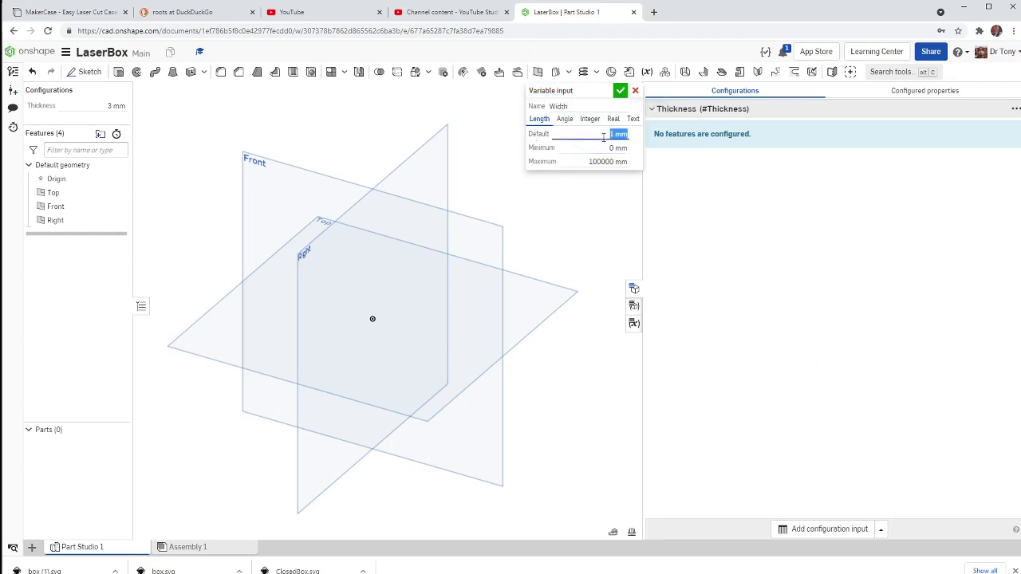
pyautogui.write('1')
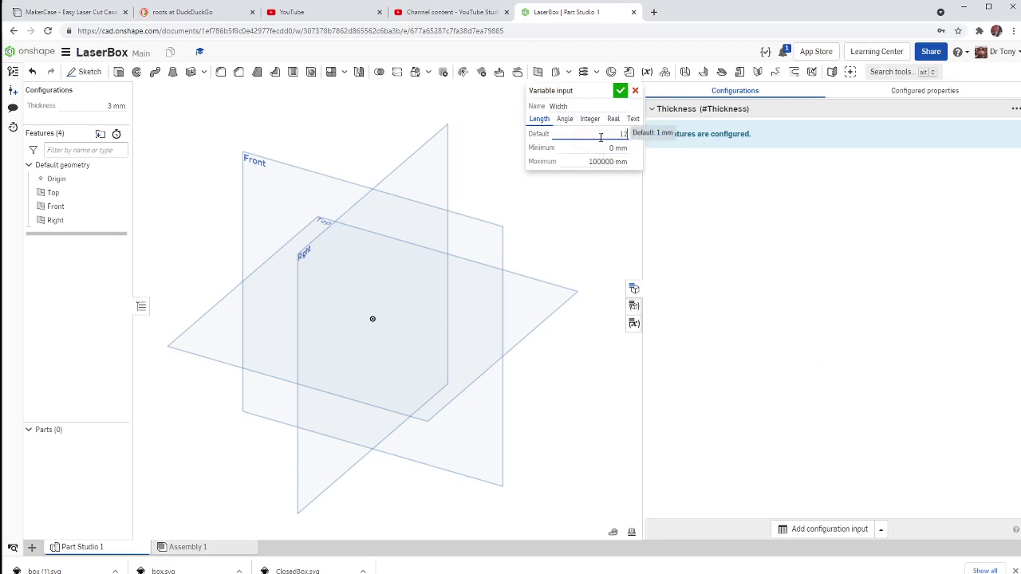
pyautogui.write('20')
pyautogui.click(619, 91)
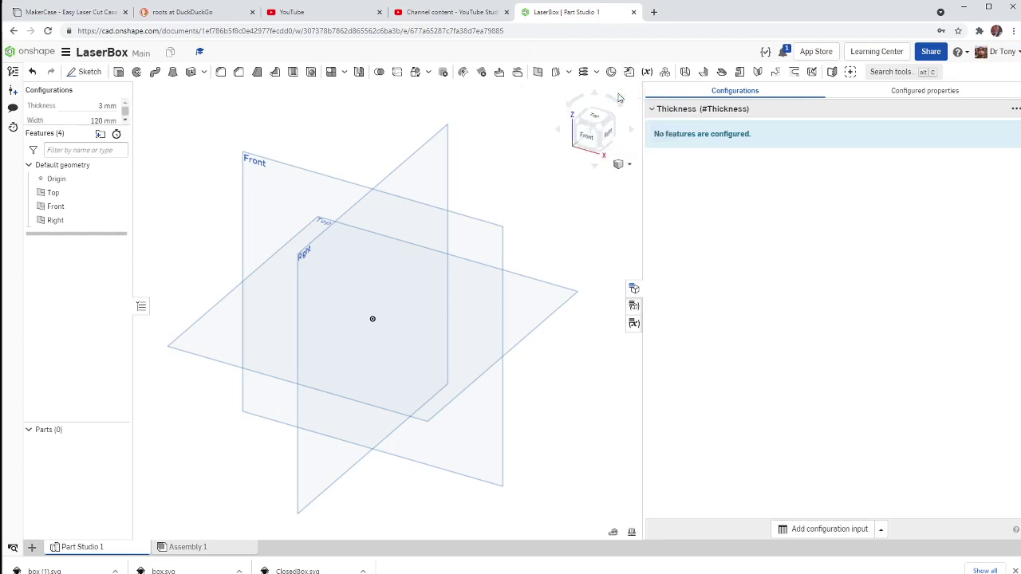
# Add a length configuration variable named Depth with a default of 120 mm
pyautogui.click(880, 528)
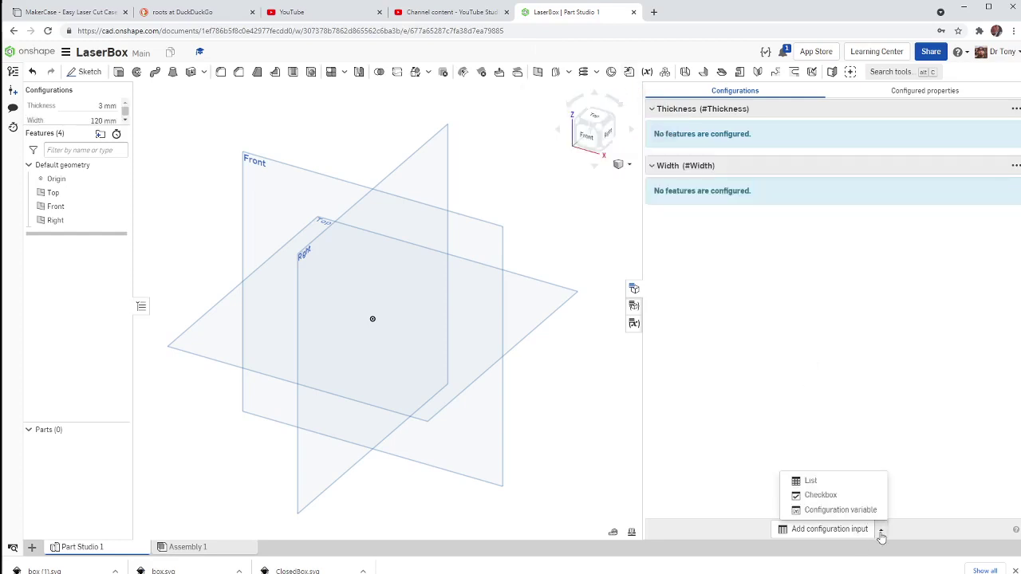
pyautogui.click(832, 509)
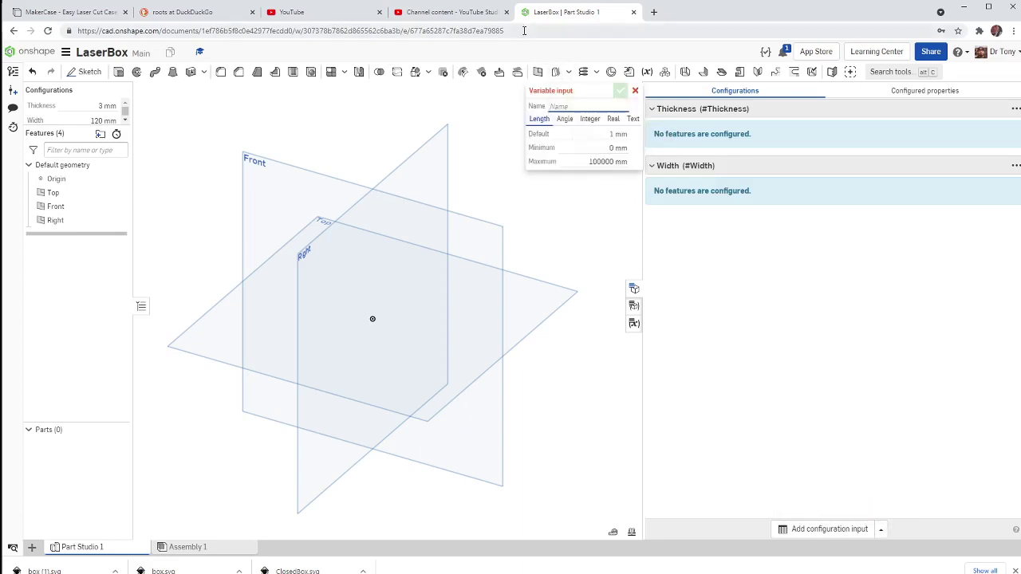
pyautogui.write('Depth')
pyautogui.press('Tab')
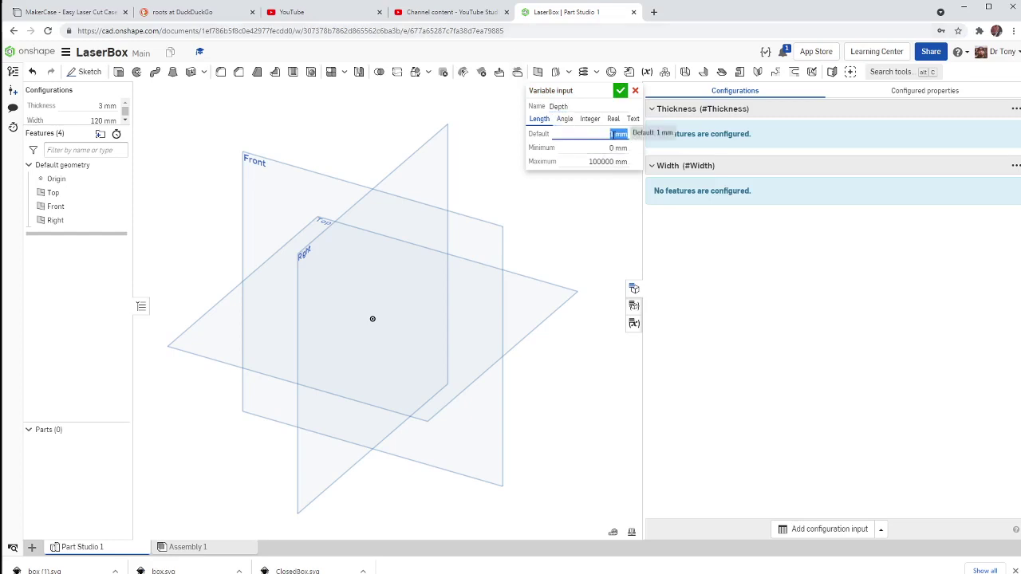
pyautogui.write('120')
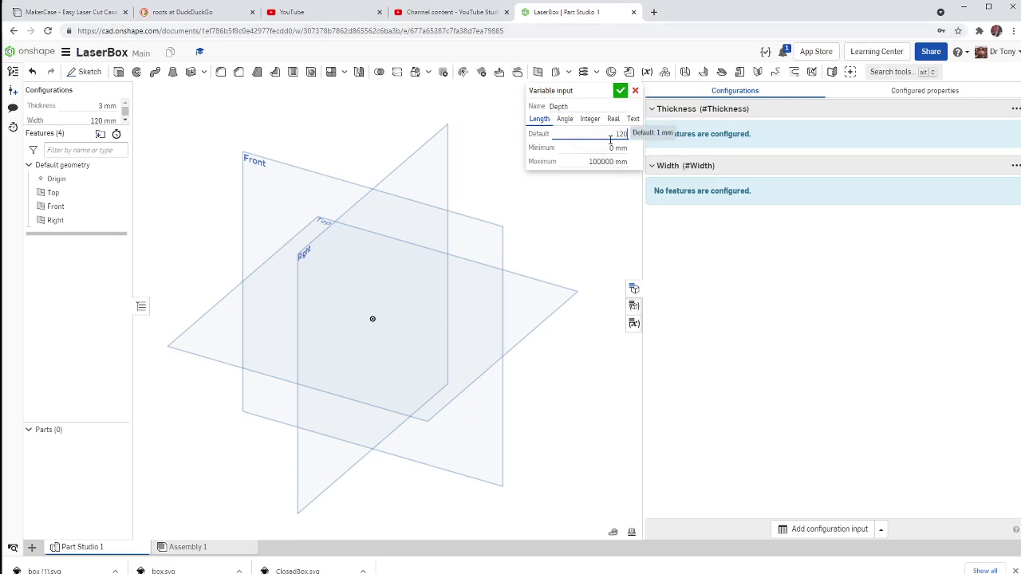
pyautogui.click(619, 90)
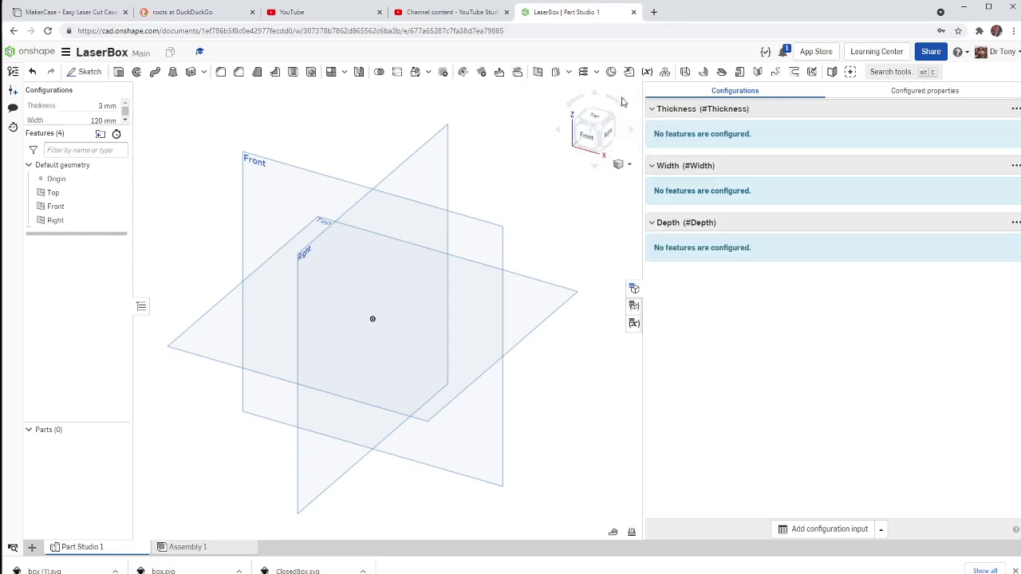
# Add a length configuration variable named Height with a default of 60 mm
pyautogui.click(880, 529)
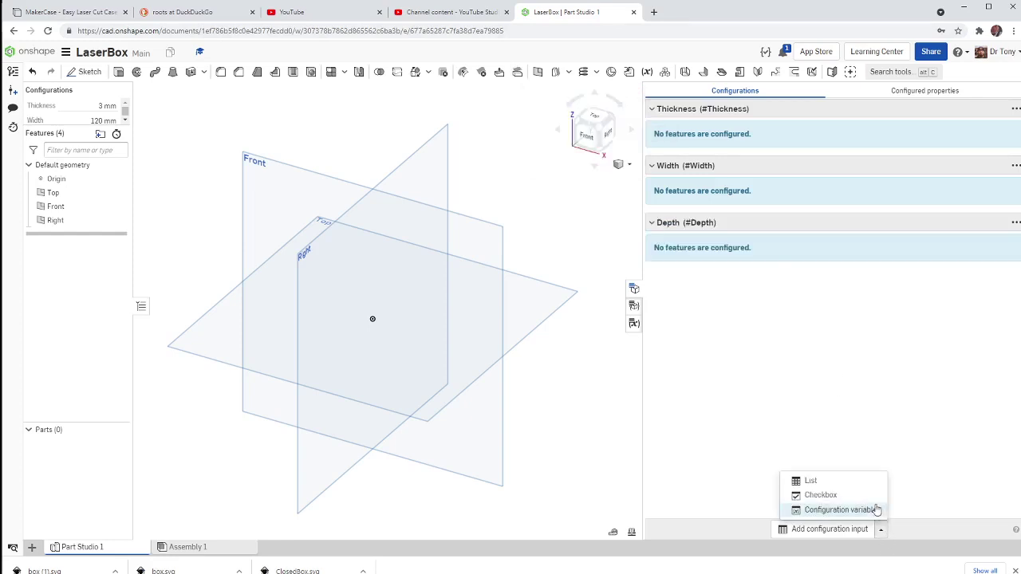
pyautogui.click(846, 511)
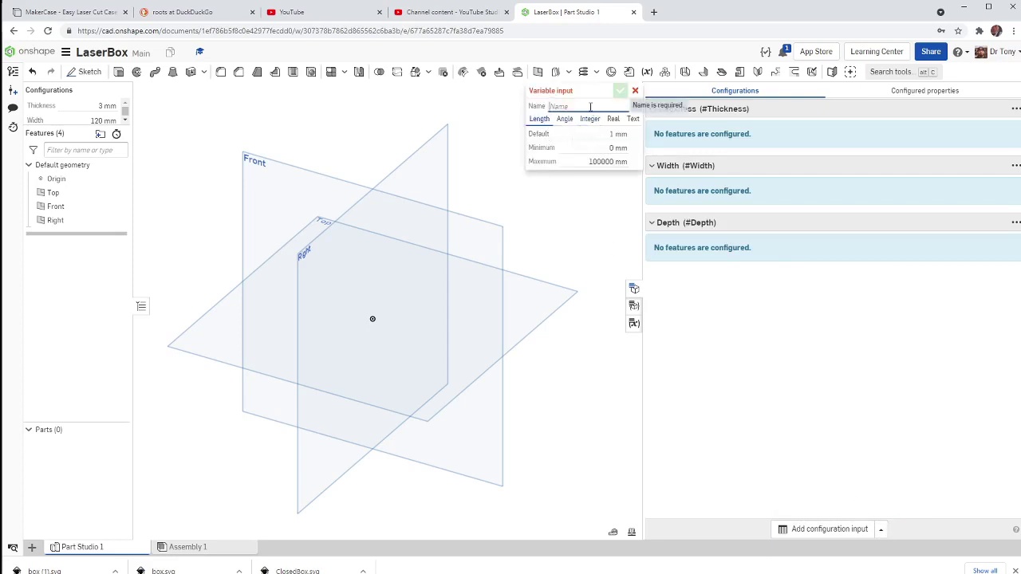
pyautogui.write('Height')
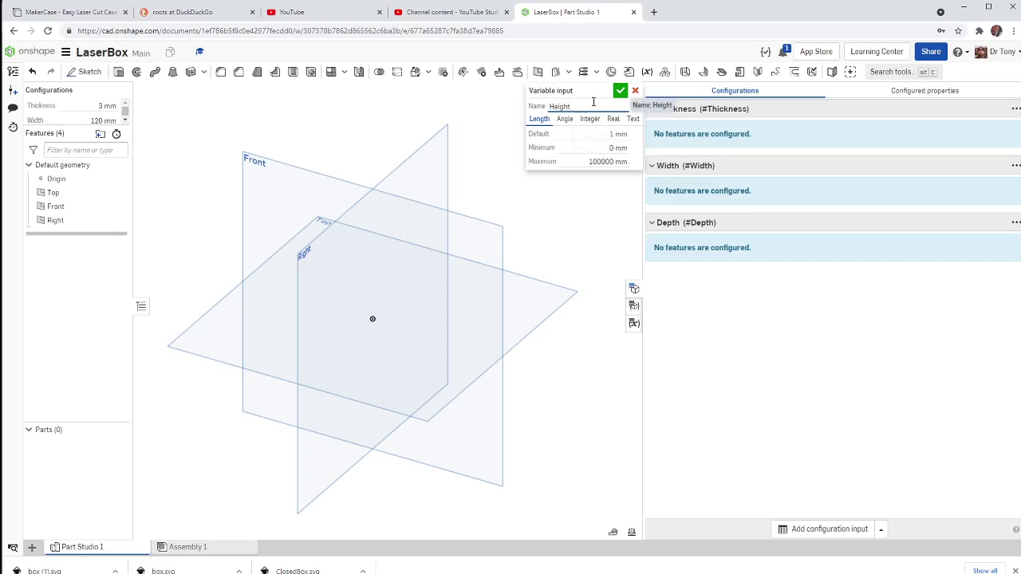
pyautogui.press('Tab')
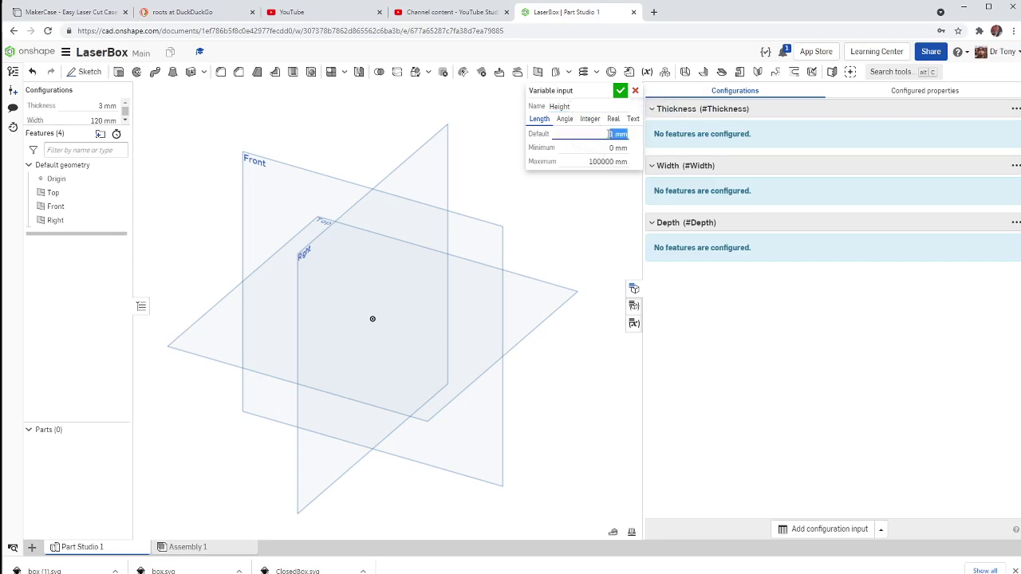
pyautogui.write('60')
pyautogui.press('Tab')
pyautogui.doubleClick(616, 103)
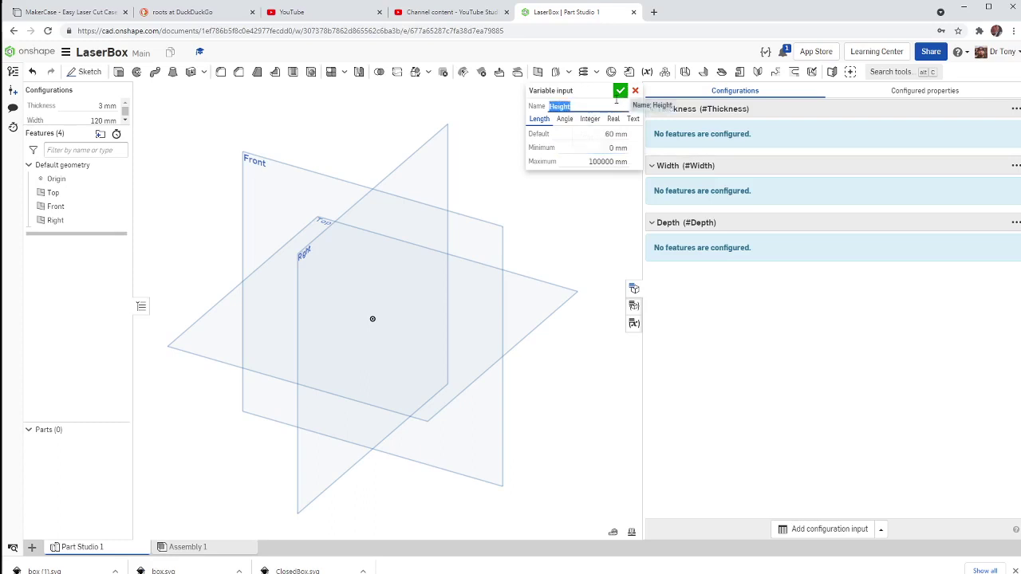
pyautogui.click(619, 91)
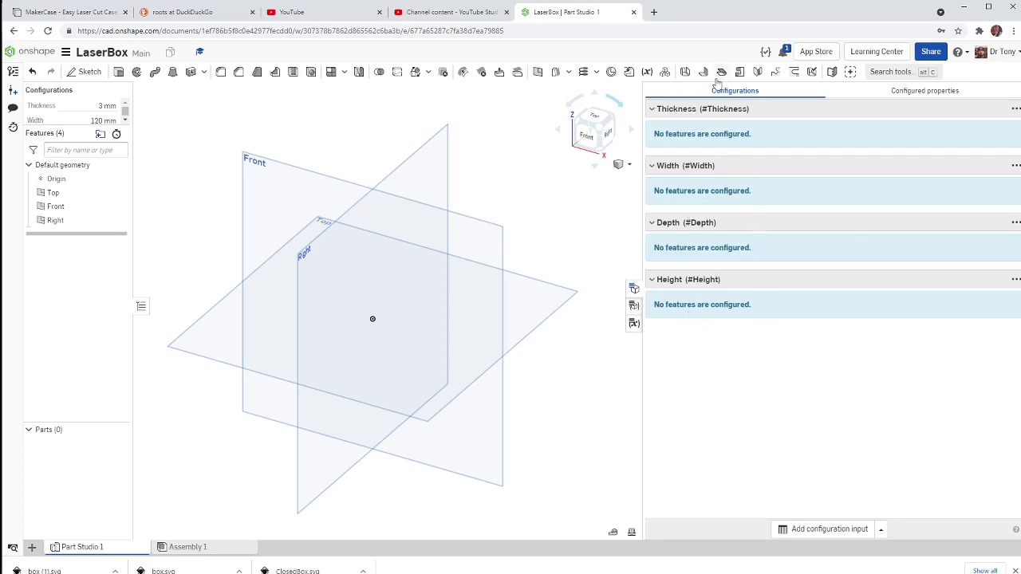
# Close the configuration table and enlarge the configuration values area above the feature list to show all four variables
pyautogui.click(634, 288)
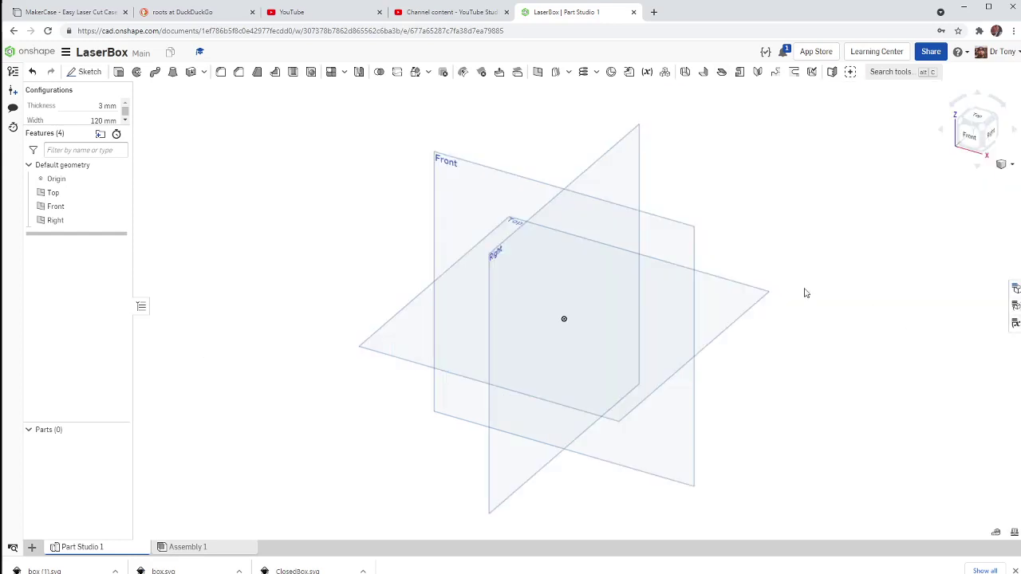
pyautogui.moveTo(336, 217); pyautogui.dragTo(399, 271, button='right')
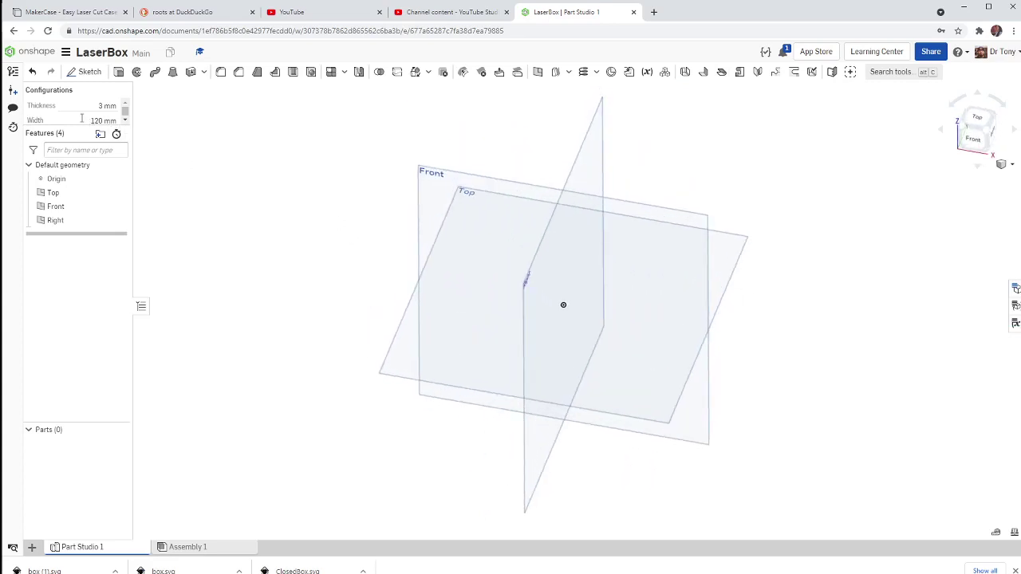
pyautogui.moveTo(83, 124); pyautogui.dragTo(83, 175)
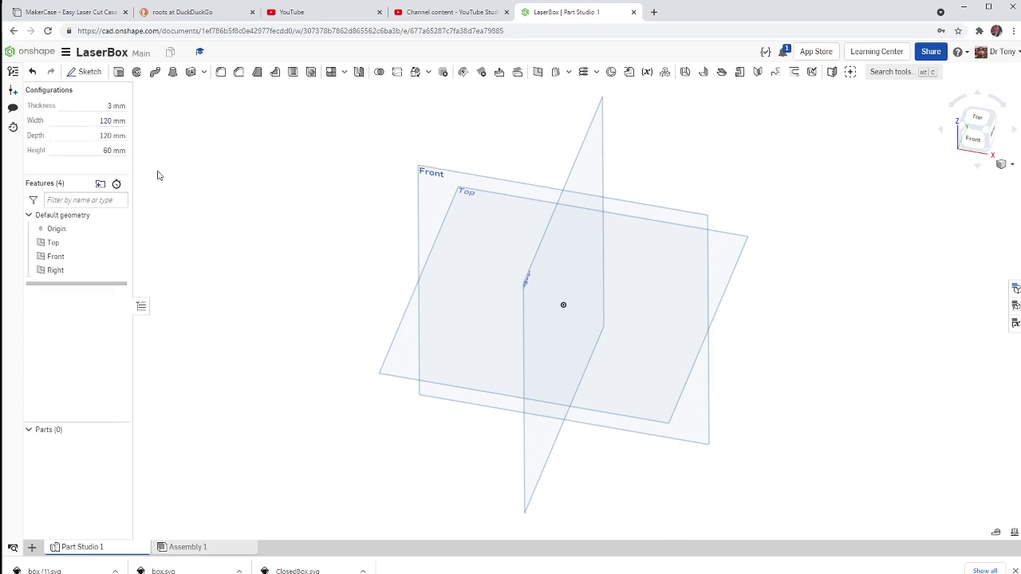
# Start a new sketch on the Top plane
pyautogui.moveTo(338, 269); pyautogui.dragTo(348, 284, button='right')
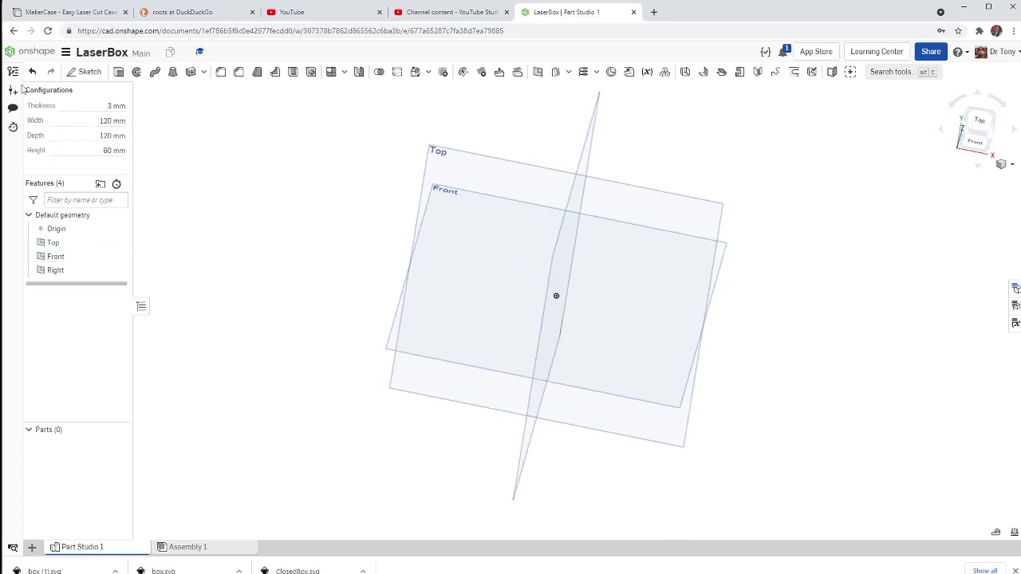
pyautogui.click(83, 73)
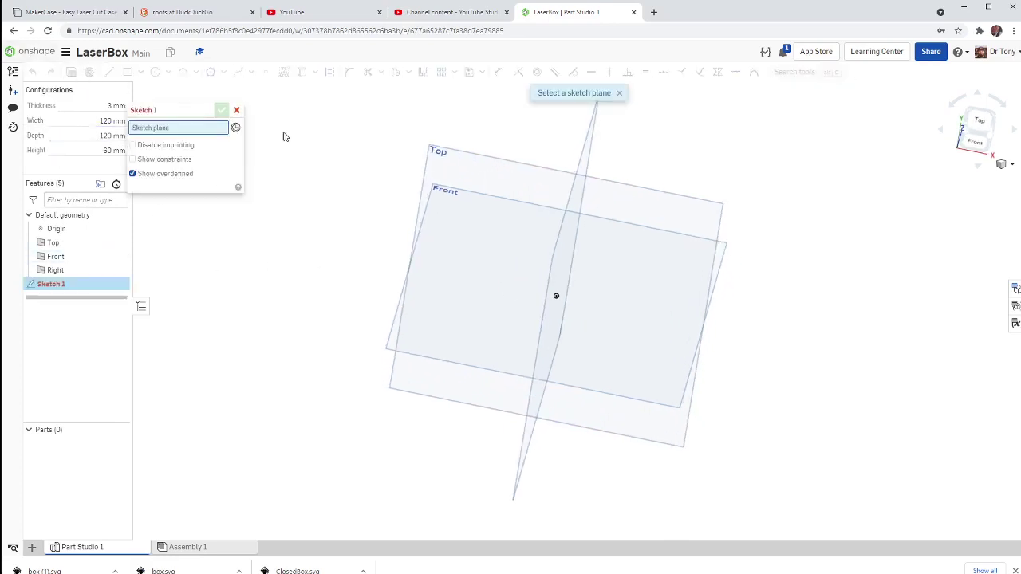
pyautogui.click(475, 174)
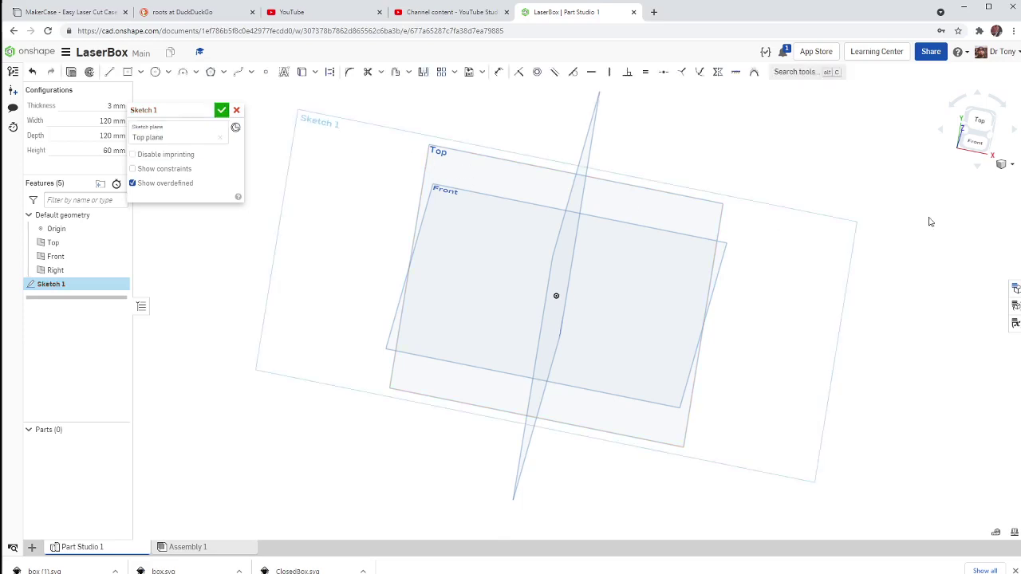
pyautogui.click(979, 120)
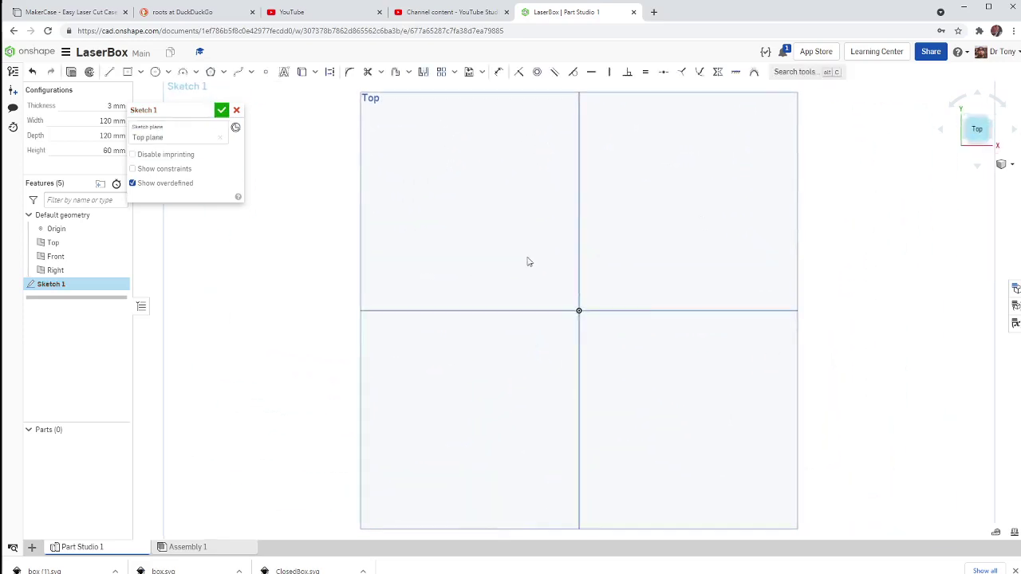
# Draw a center point rectangle about 168 mm wide and 87 mm deep, centered on the origin
pyautogui.click(140, 72)
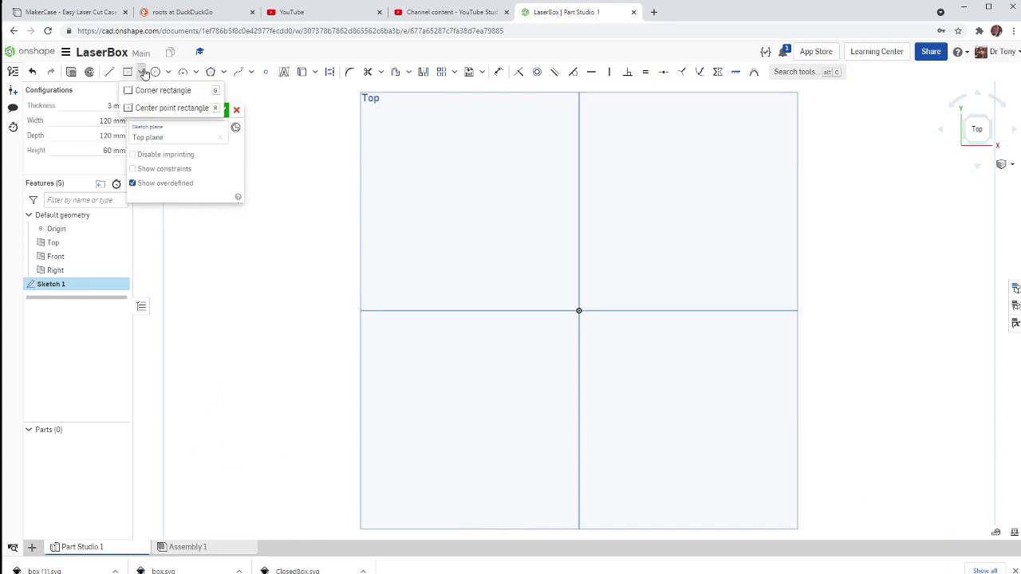
pyautogui.click(169, 108)
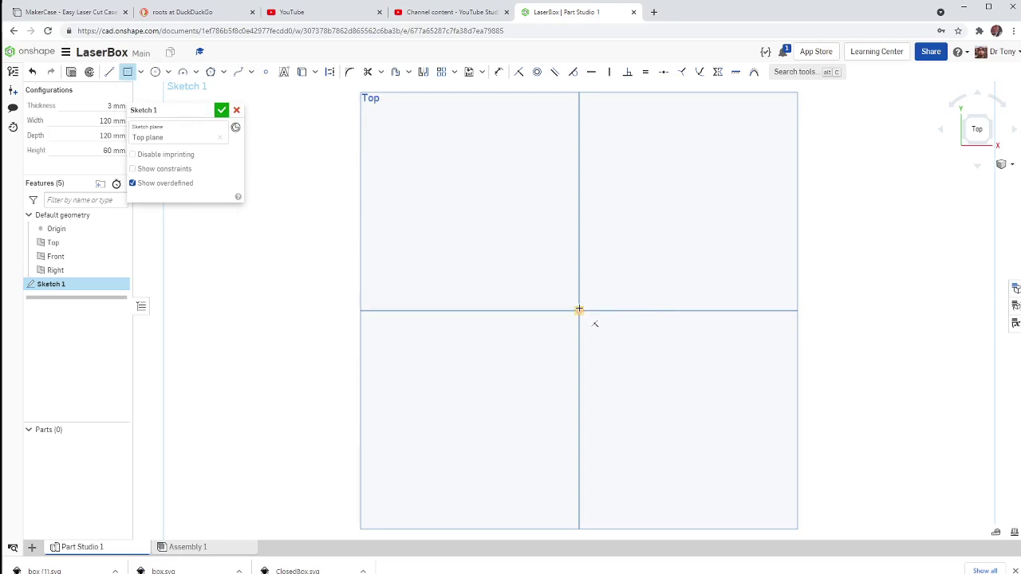
pyautogui.click(579, 310)
pyautogui.click(334, 184)
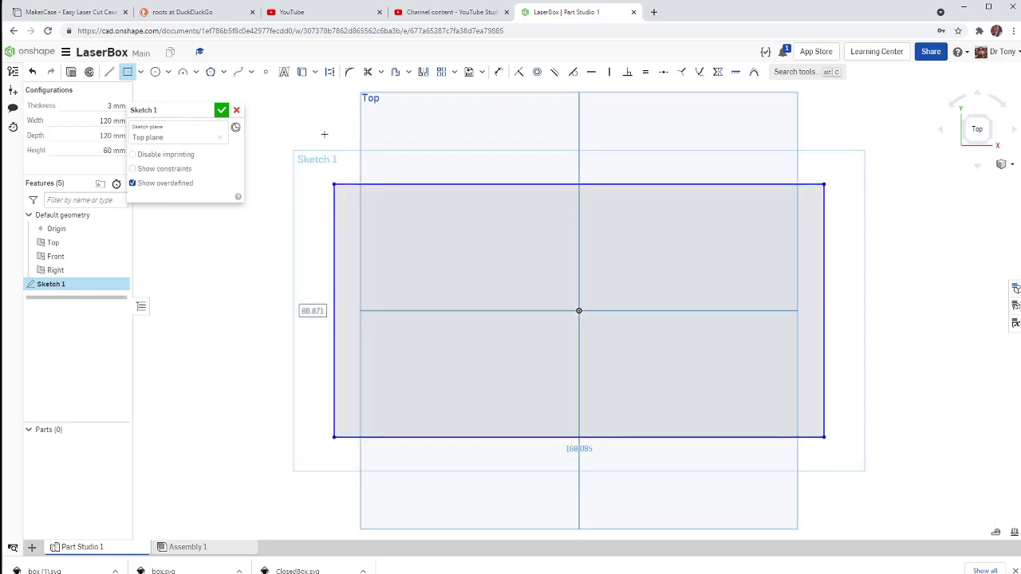
# Dimension the rectangle's vertical side and drive it with the #Depth variable
pyautogui.click(498, 72)
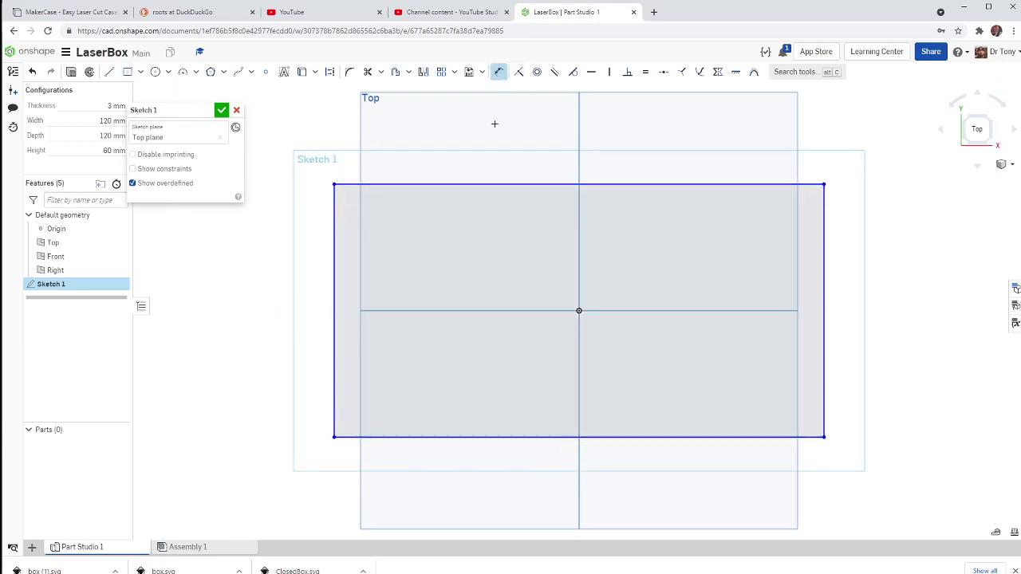
pyautogui.click(334, 233)
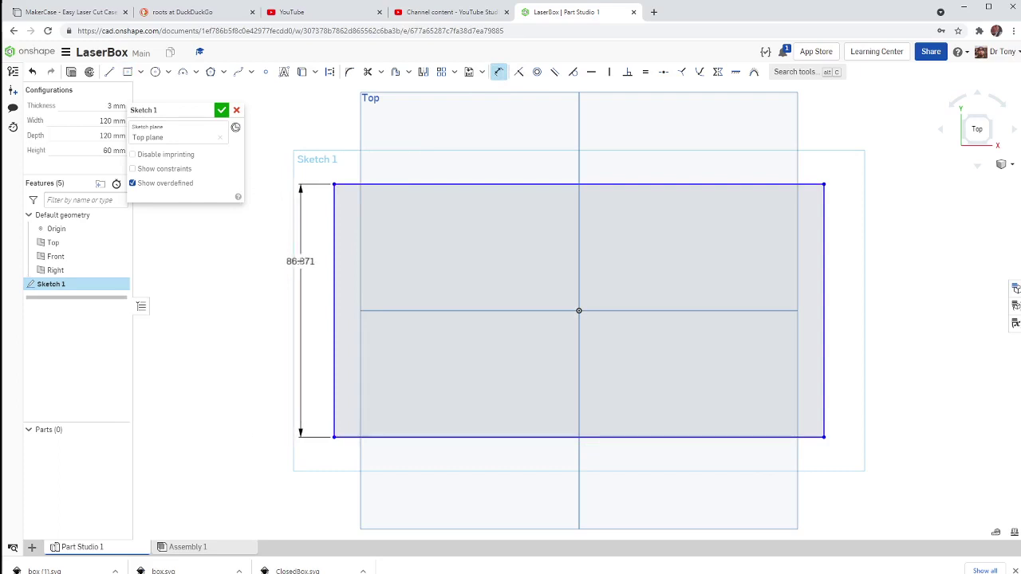
pyautogui.click(300, 261)
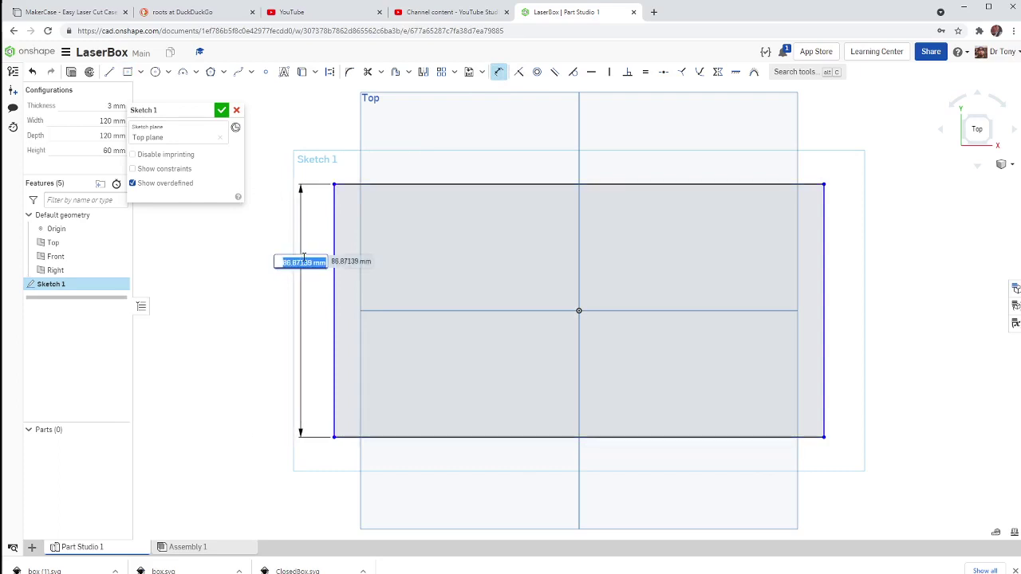
pyautogui.write('d')
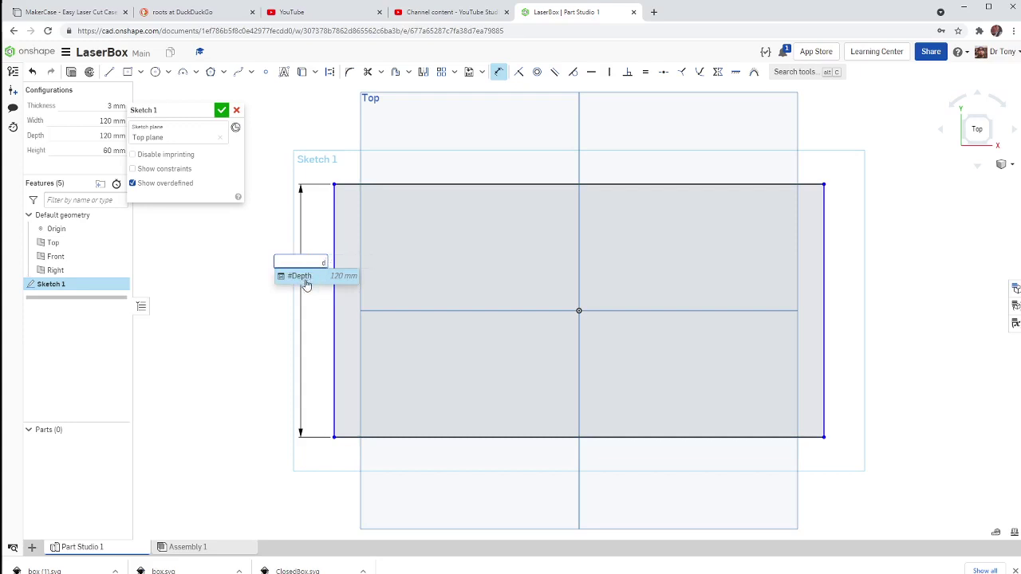
pyautogui.press('Return')
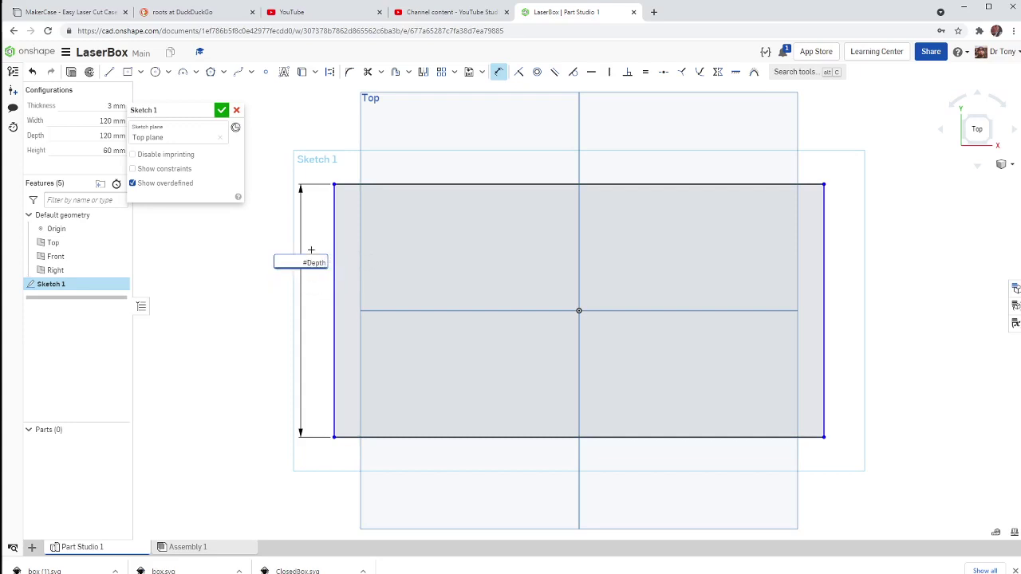
pyautogui.press('Return')
# Dimension the rectangle's horizontal side with the #Width variable and finish the sketch
pyautogui.scroll(-3, 388, 286)
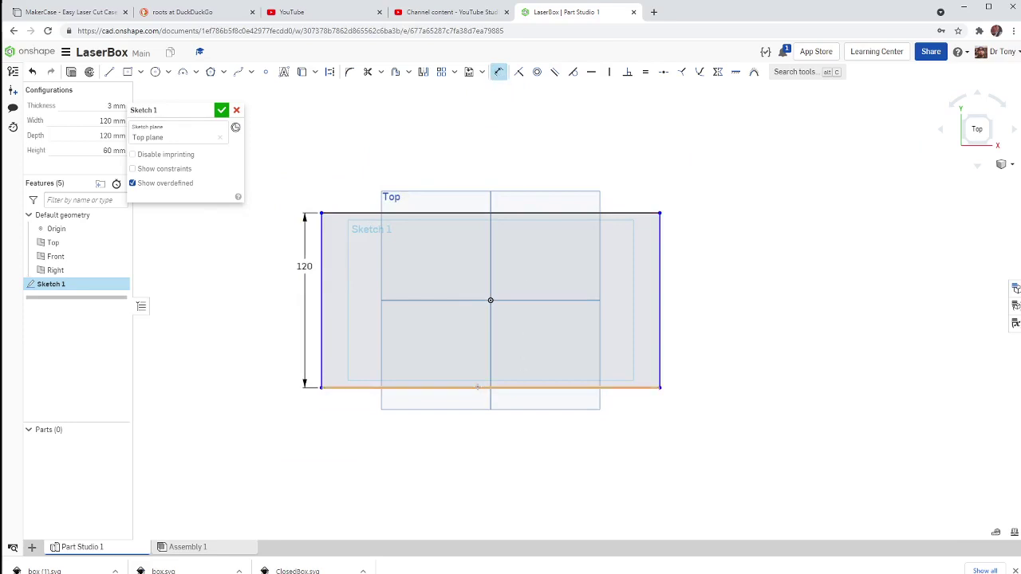
pyautogui.click(480, 389)
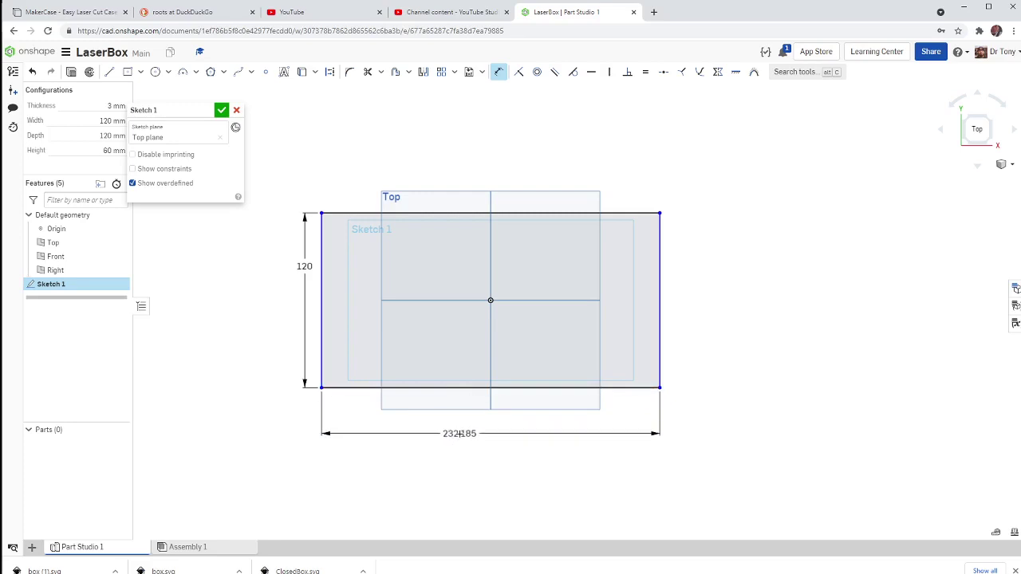
pyautogui.click(459, 433)
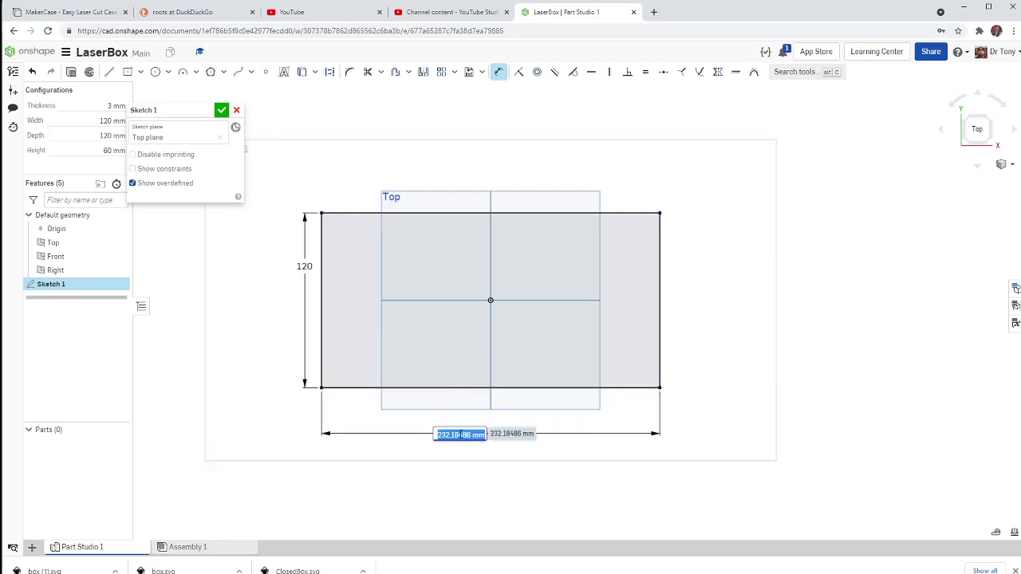
pyautogui.write('#w')
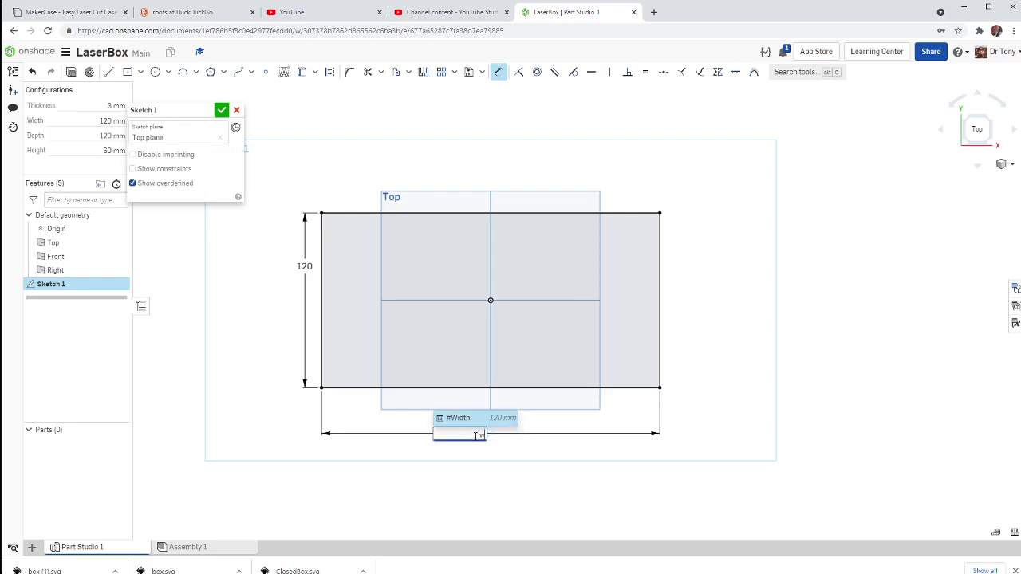
pyautogui.press('Escape')
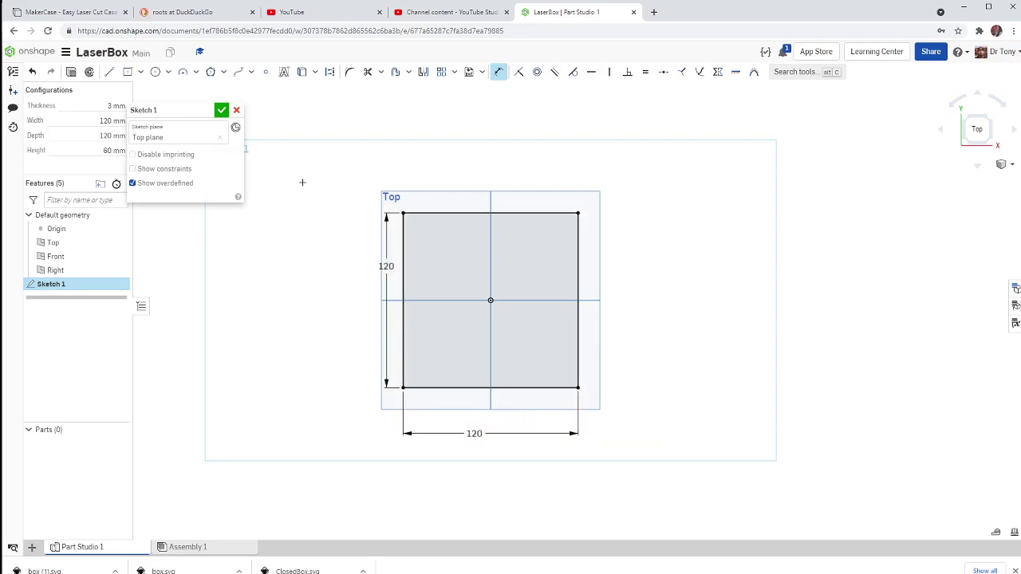
pyautogui.click(221, 115)
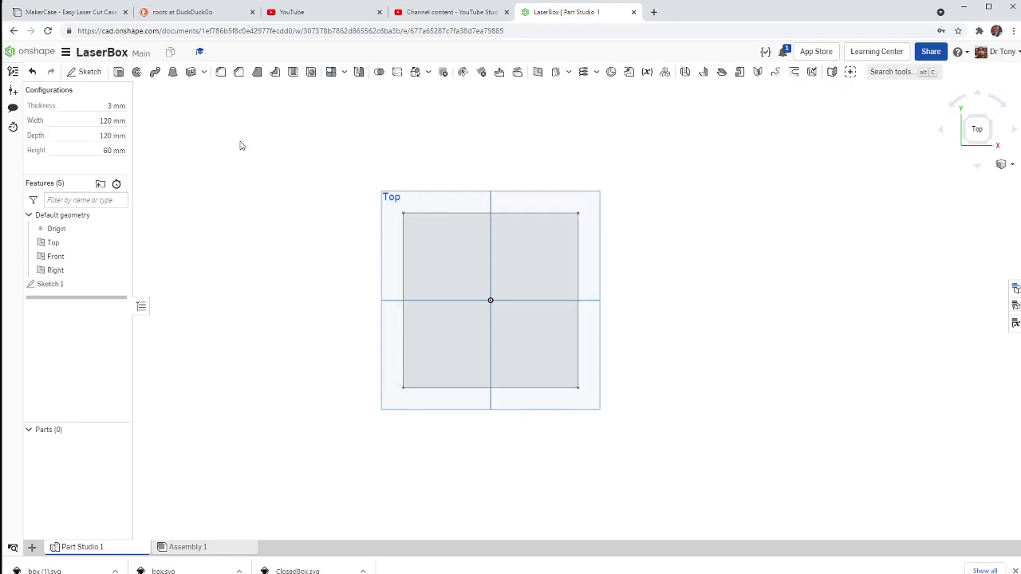
# Extrude the rectangle sketch as a new solid with a blind depth of #Thickness
pyautogui.moveTo(239, 144)
pyautogui.mouseDown(button='right')
pyautogui.moveTo(332, 282)
pyautogui.moveTo(343, 241)
pyautogui.moveTo(321, 249)
pyautogui.moveTo(335, 260)
pyautogui.moveTo(315, 255)
pyautogui.mouseUp(button='right')
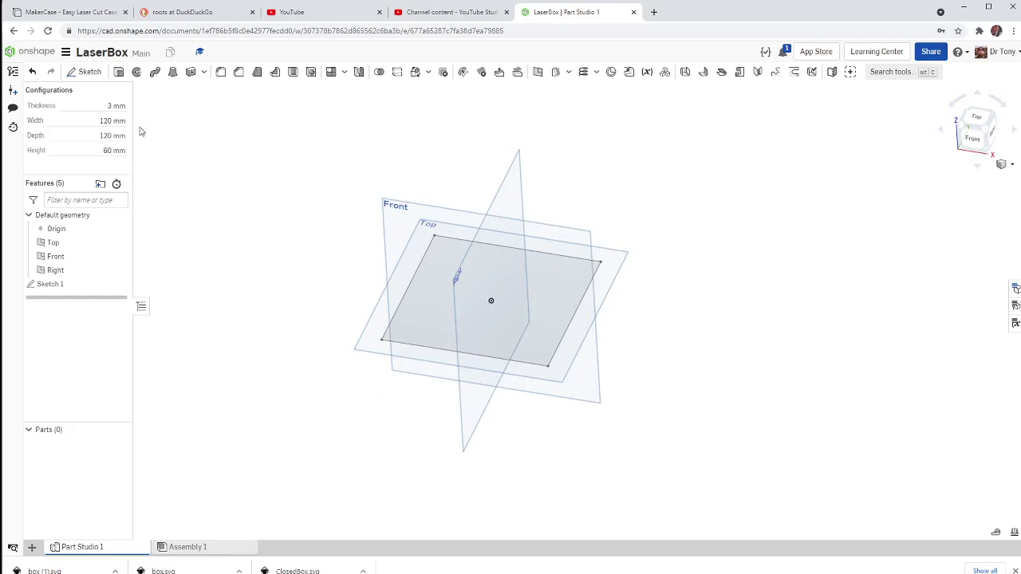
pyautogui.moveTo(263, 197); pyautogui.dragTo(272, 192, button='right')
pyautogui.scroll(2, 434, 269)
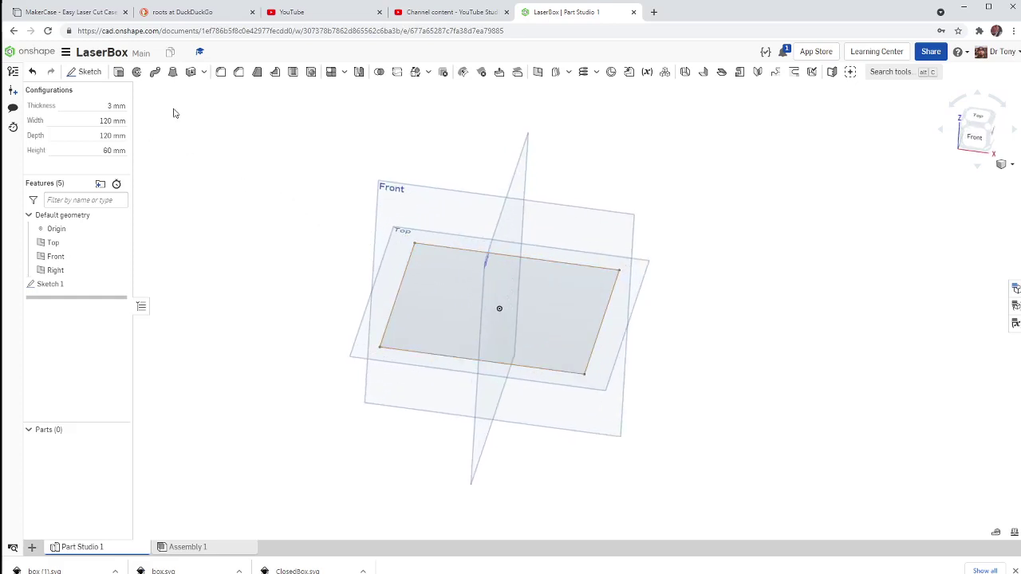
pyautogui.click(118, 72)
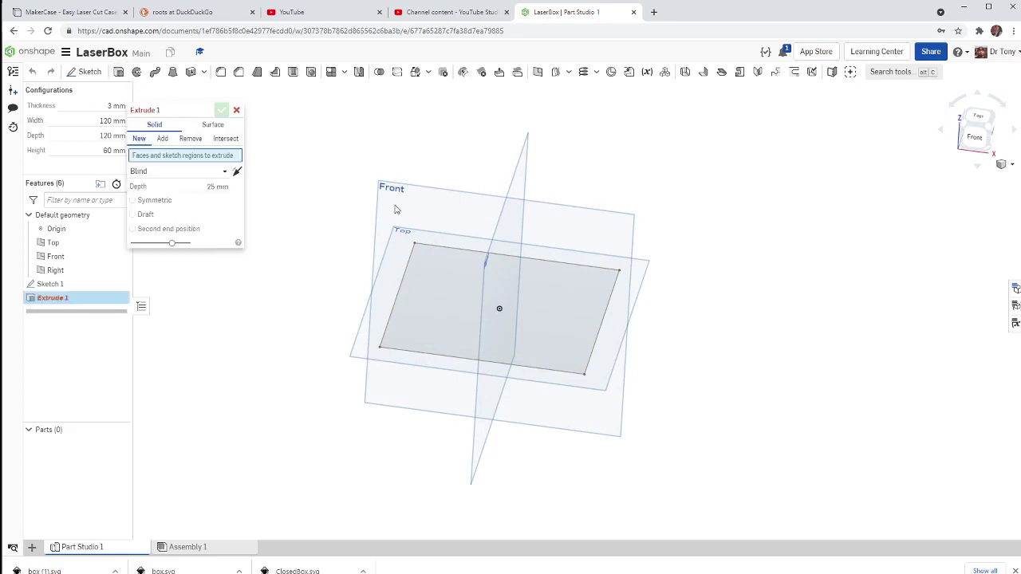
pyautogui.click(52, 284)
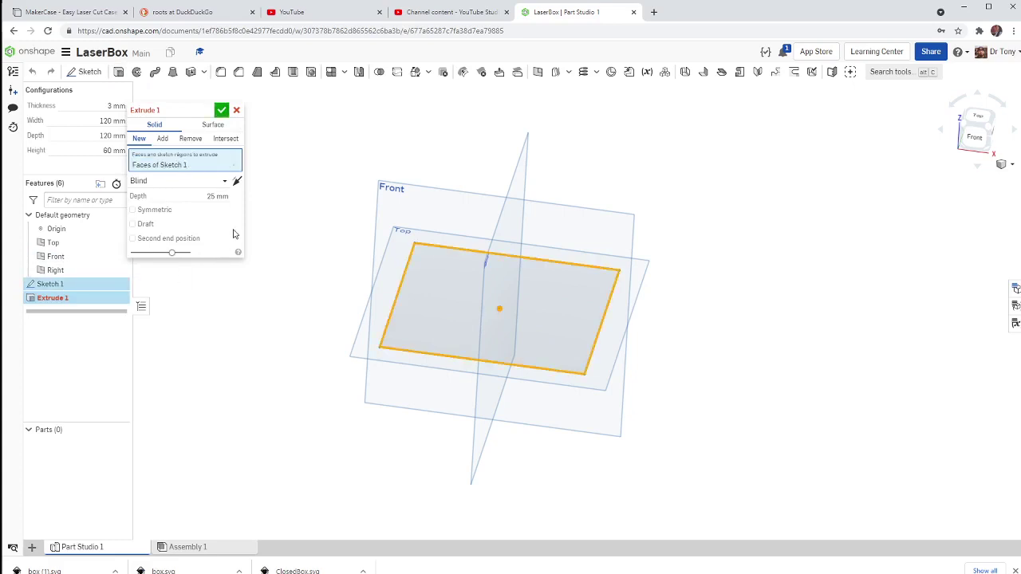
pyautogui.click(203, 197)
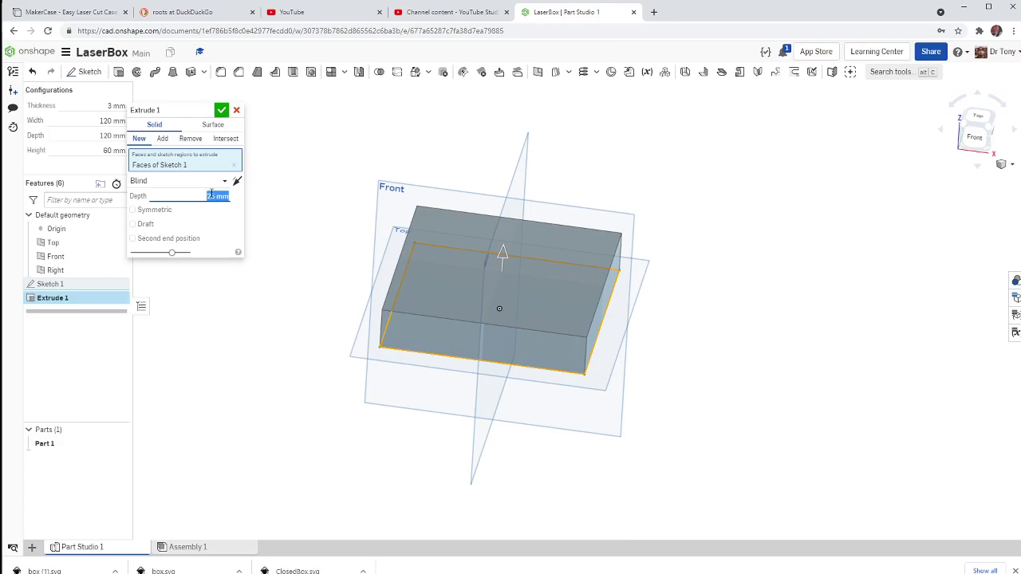
pyautogui.write('t')
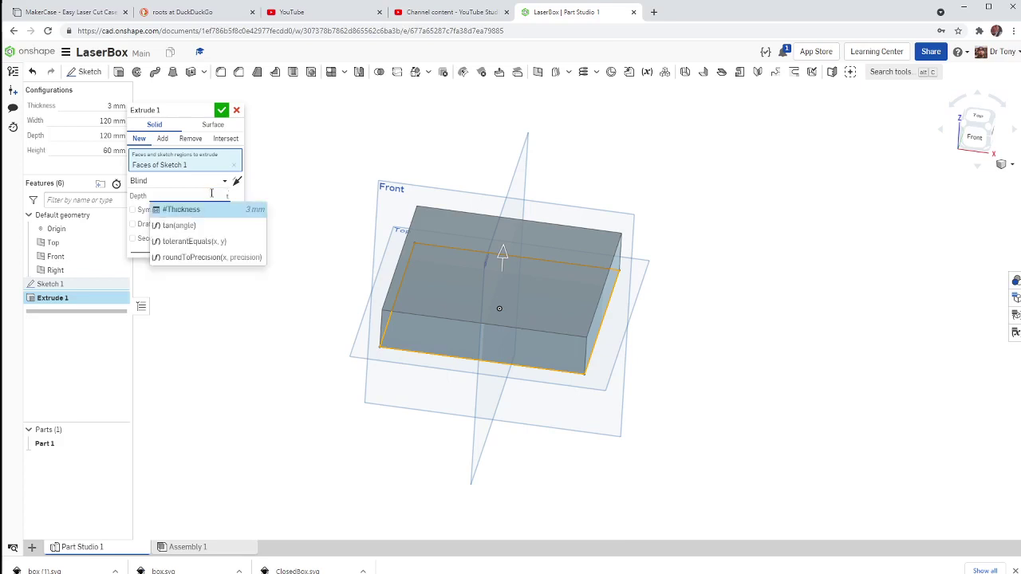
pyautogui.click(186, 211)
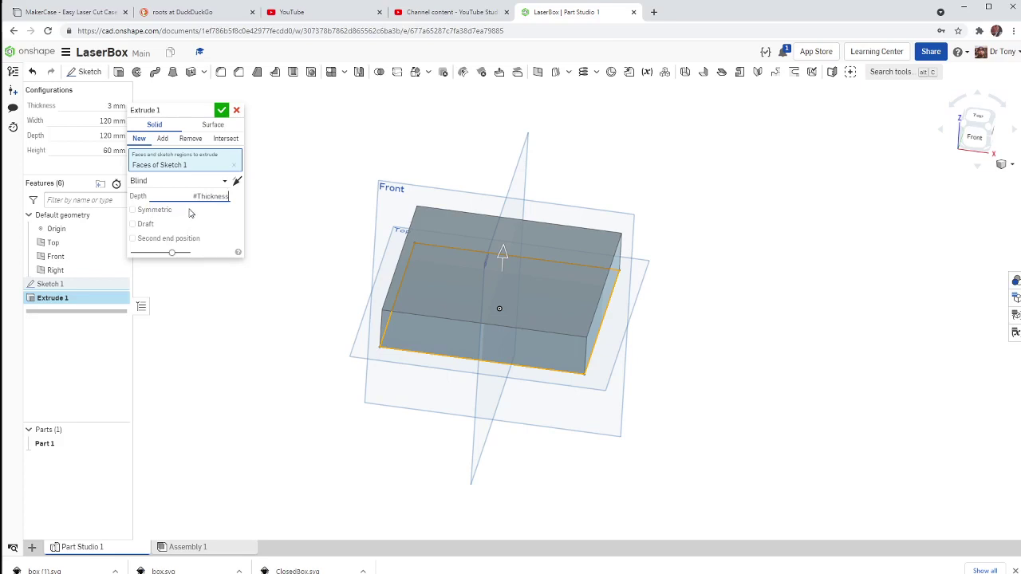
pyautogui.press('Return')
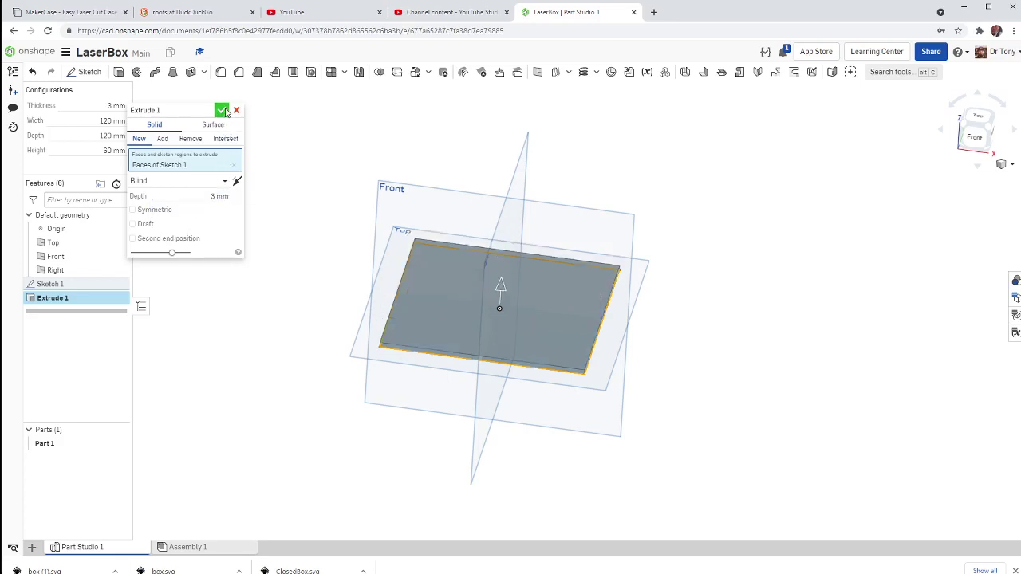
pyautogui.click(223, 111)
# Start a sketch on the Top plane and draw a corner rectangle about 15 mm wide along the plate's entire left edge
pyautogui.moveTo(282, 292); pyautogui.dragTo(296, 309, button='right')
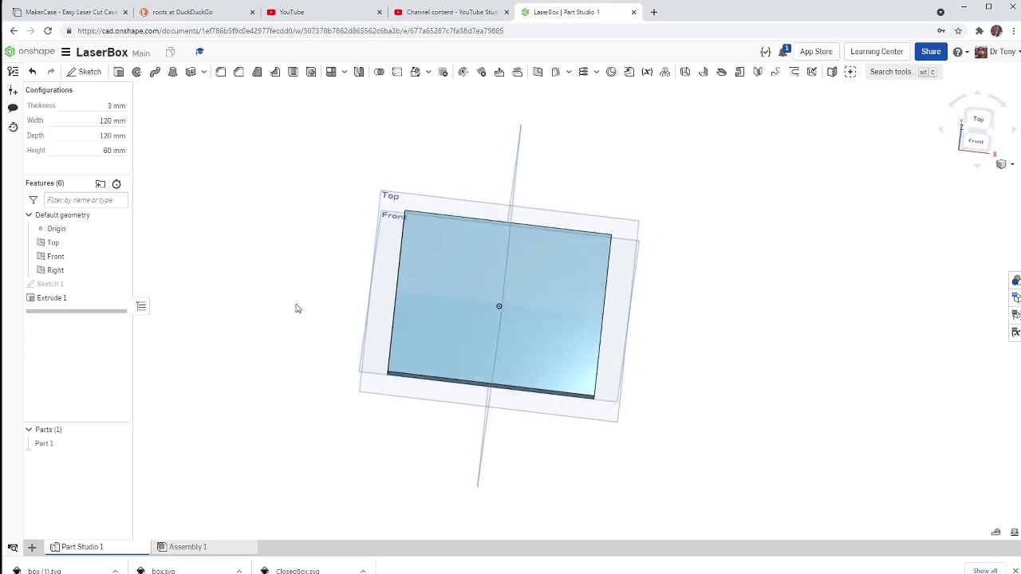
pyautogui.click(88, 73)
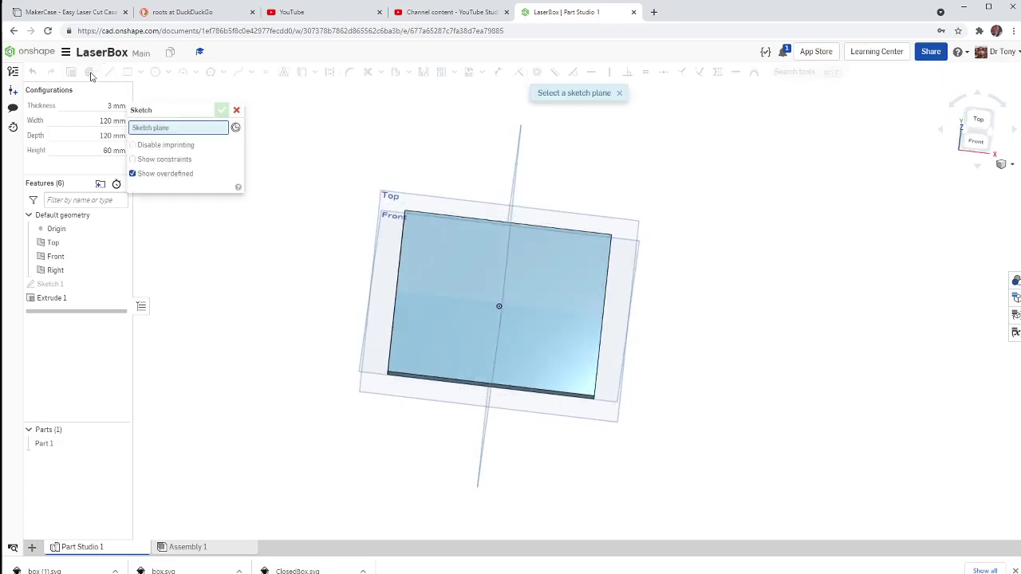
pyautogui.moveTo(342, 240); pyautogui.dragTo(377, 370, button='right')
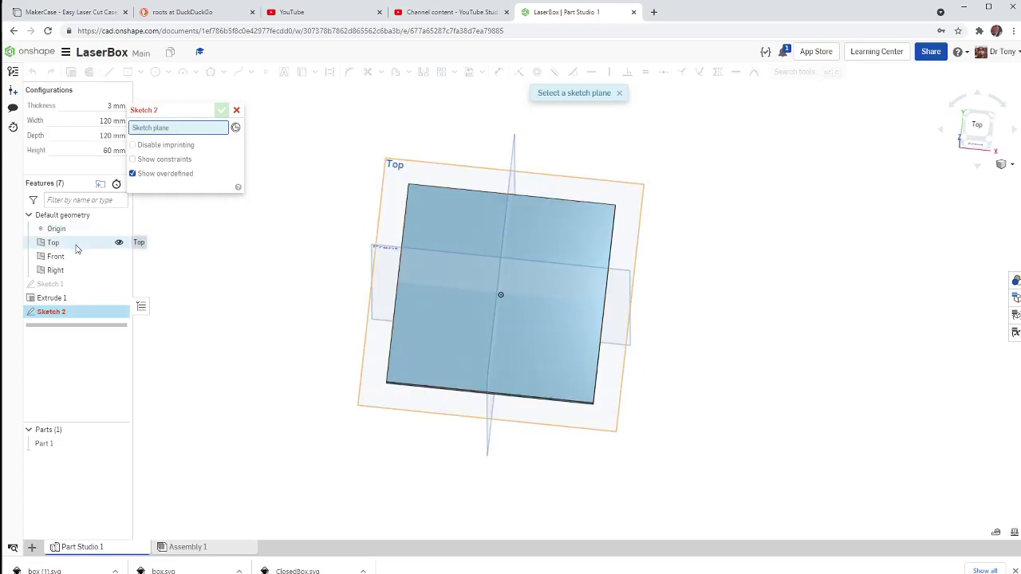
pyautogui.click(372, 396)
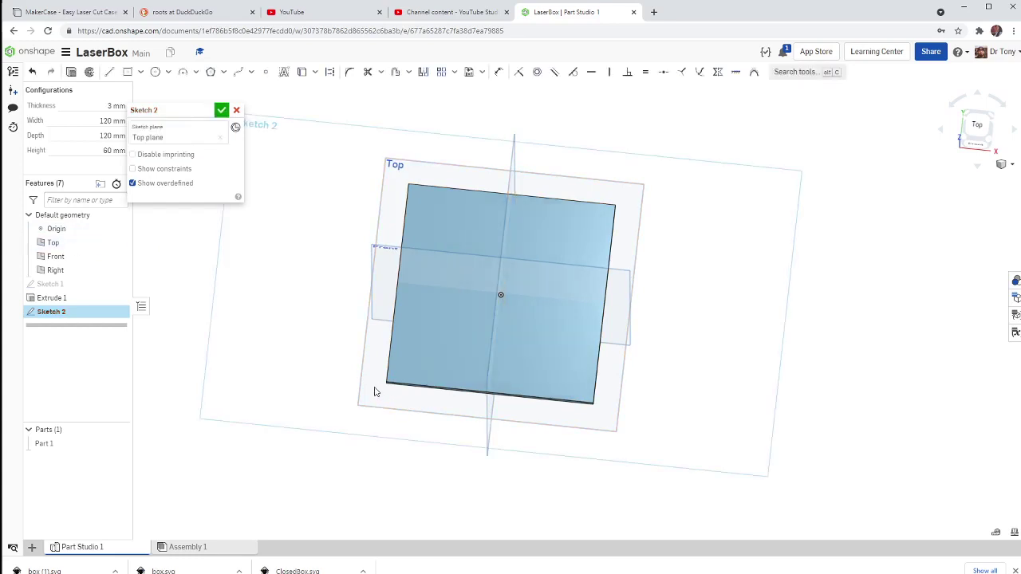
pyautogui.click(972, 126)
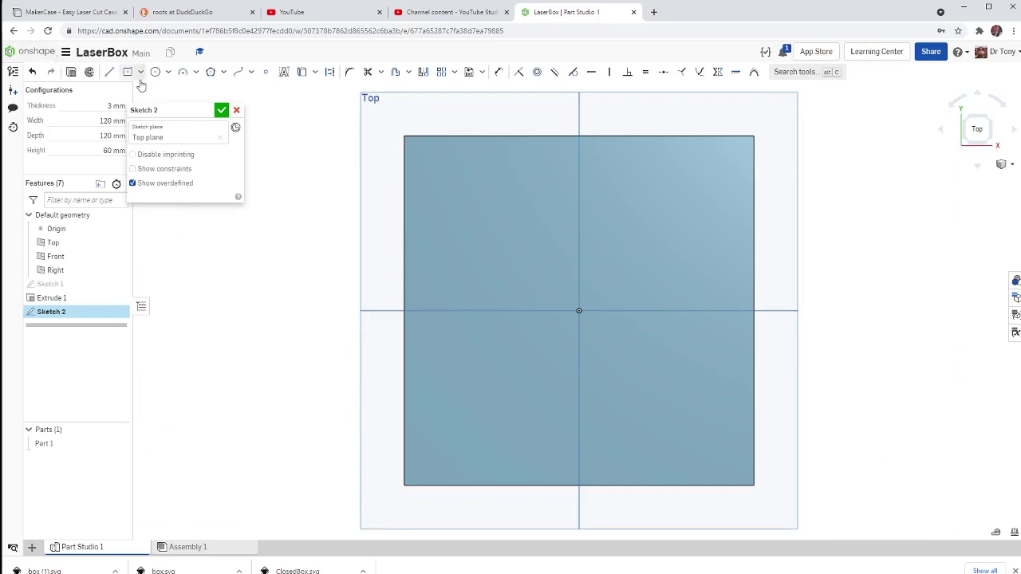
pyautogui.click(128, 73)
pyautogui.click(144, 73)
pyautogui.click(156, 91)
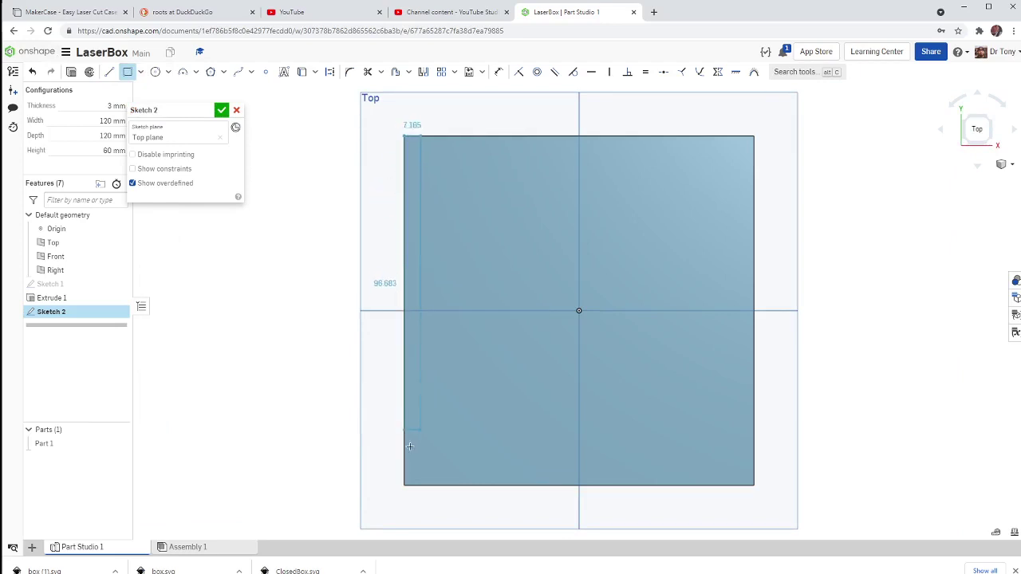
pyautogui.click(449, 484)
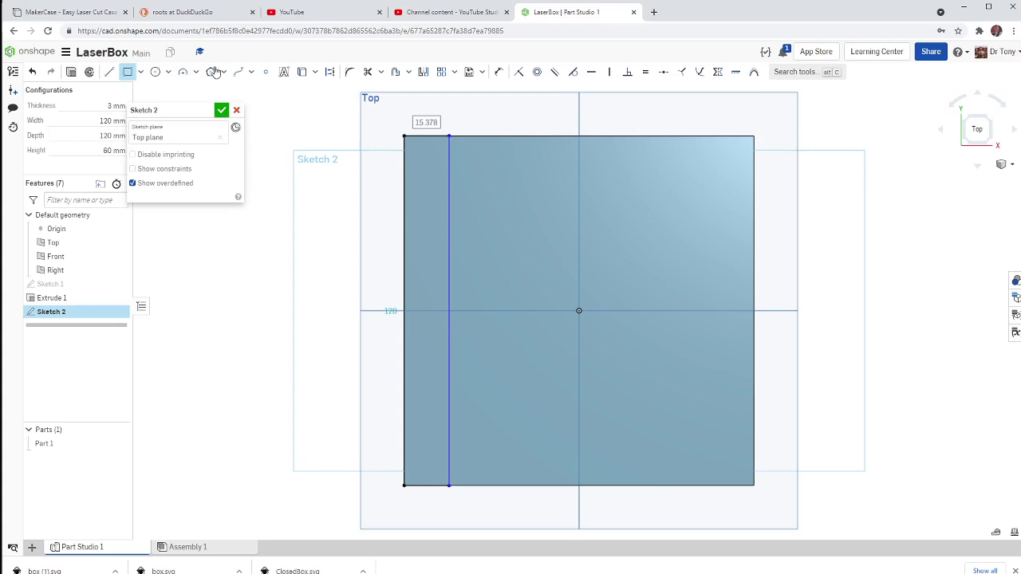
# Dimension the narrow edge rectangle's width with the #Thickness variable and finish the sketch
pyautogui.click(497, 72)
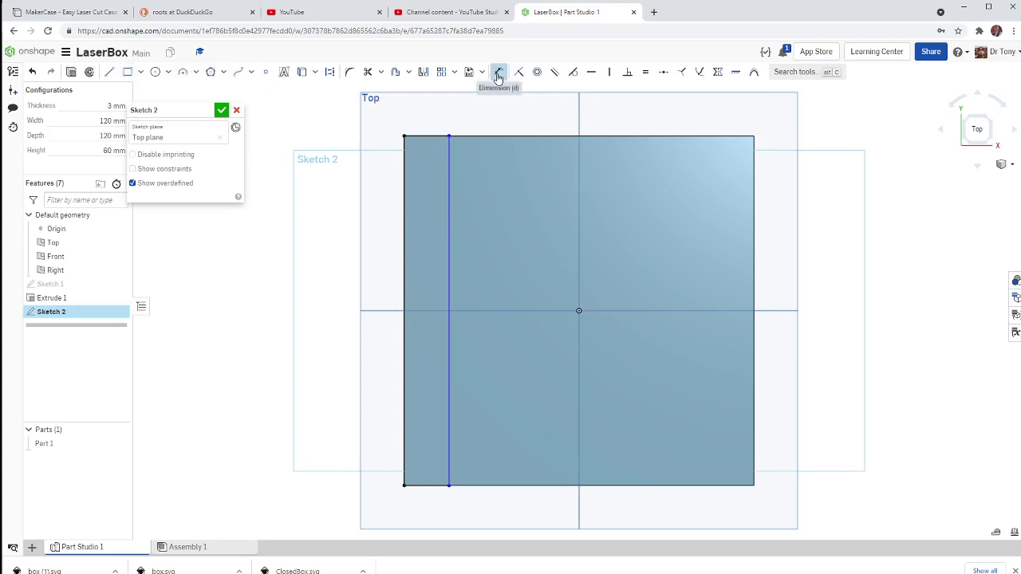
pyautogui.click(431, 135)
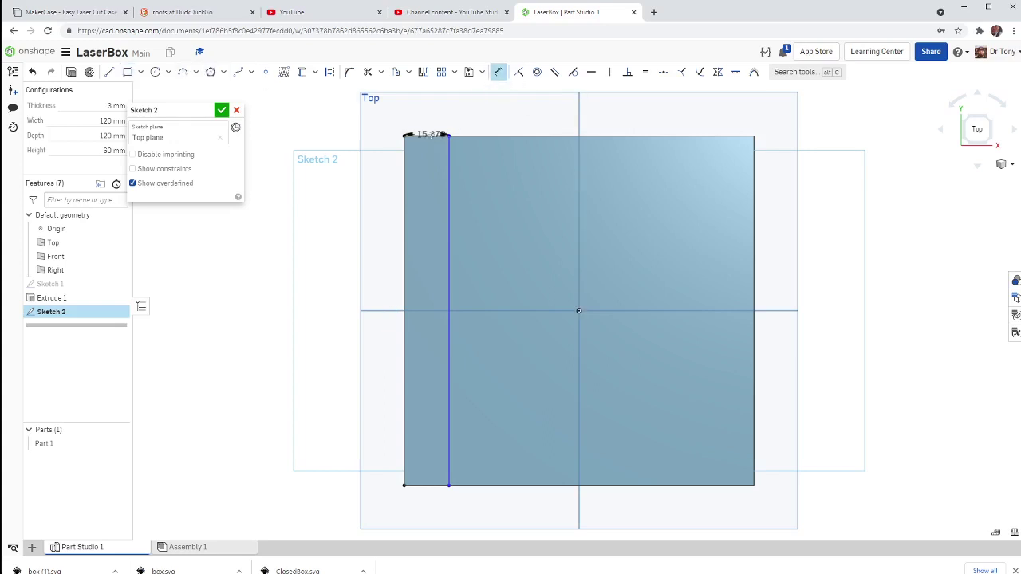
pyautogui.click(431, 111)
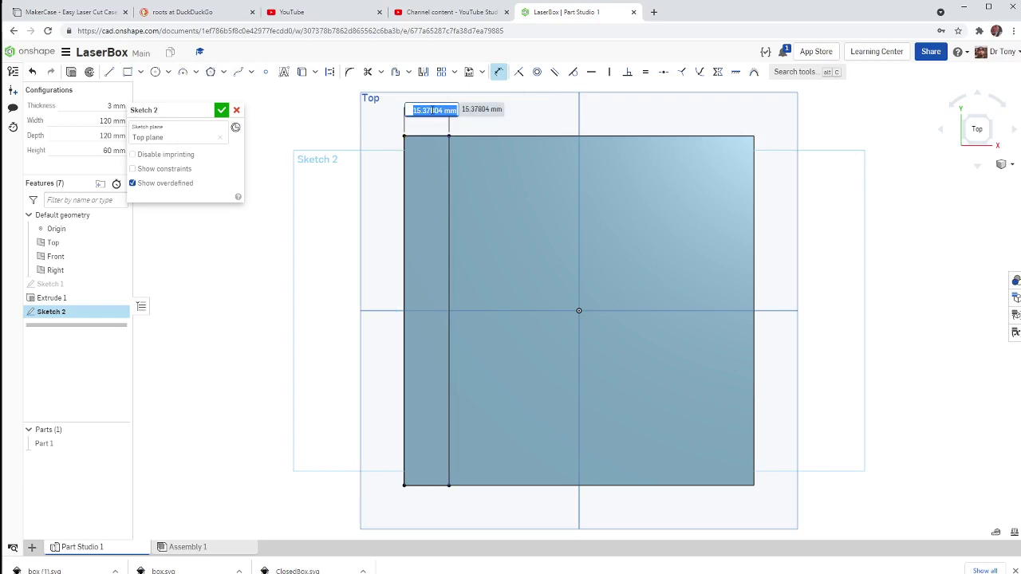
pyautogui.write('#')
pyautogui.press('Return')
pyautogui.press('Return')
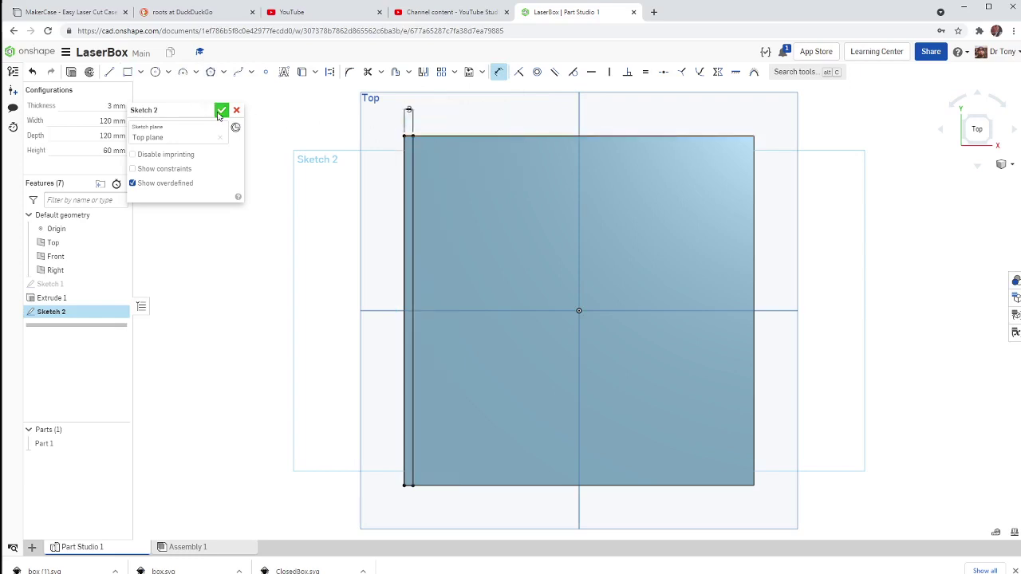
pyautogui.click(221, 111)
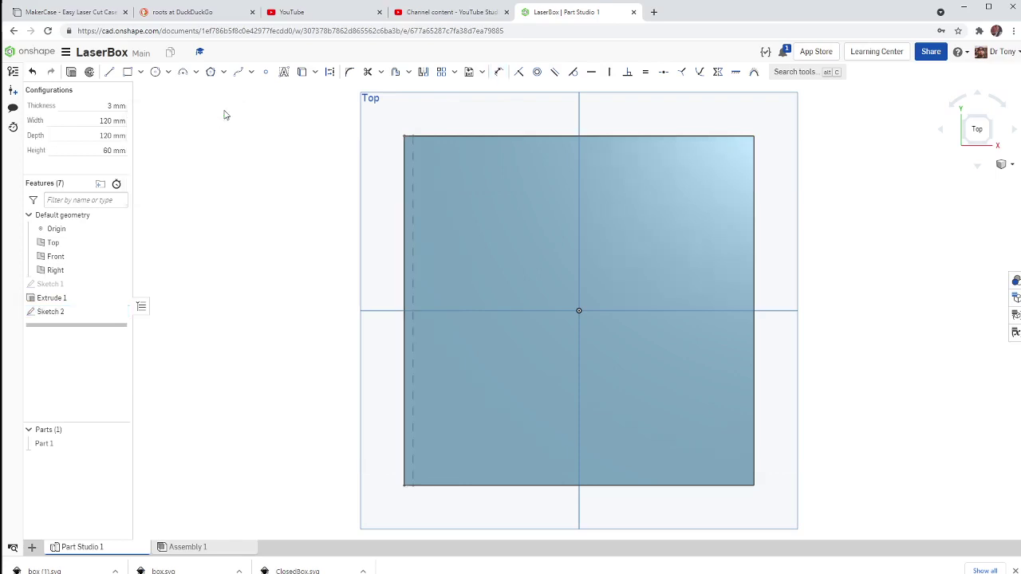
pyautogui.hotkey('shift', '7')
pyautogui.moveTo(245, 162); pyautogui.dragTo(482, 359, button='right')
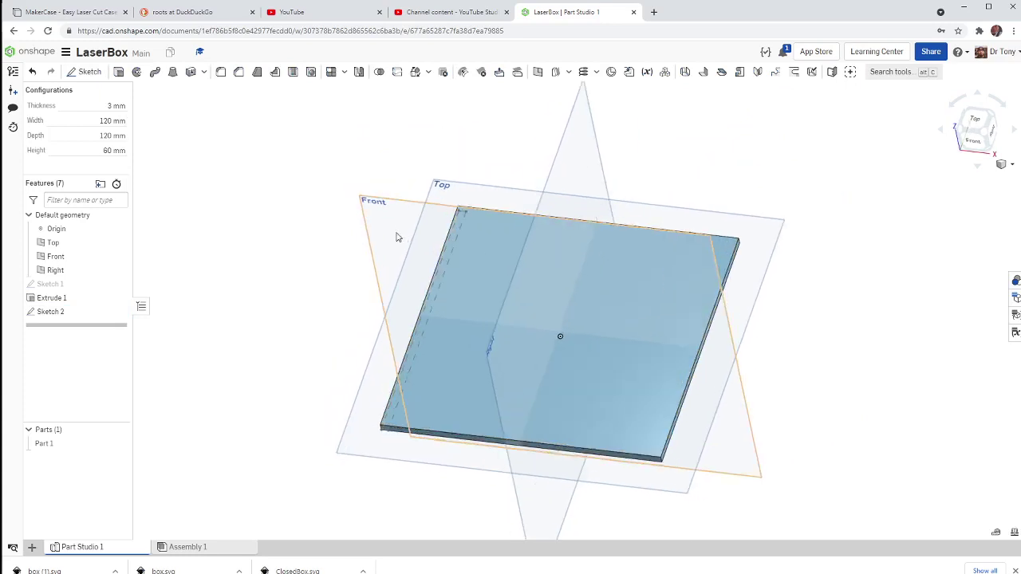
# Start extruding the narrow edge rectangle upward as a new part instead of adding it to the base plate
pyautogui.click(120, 73)
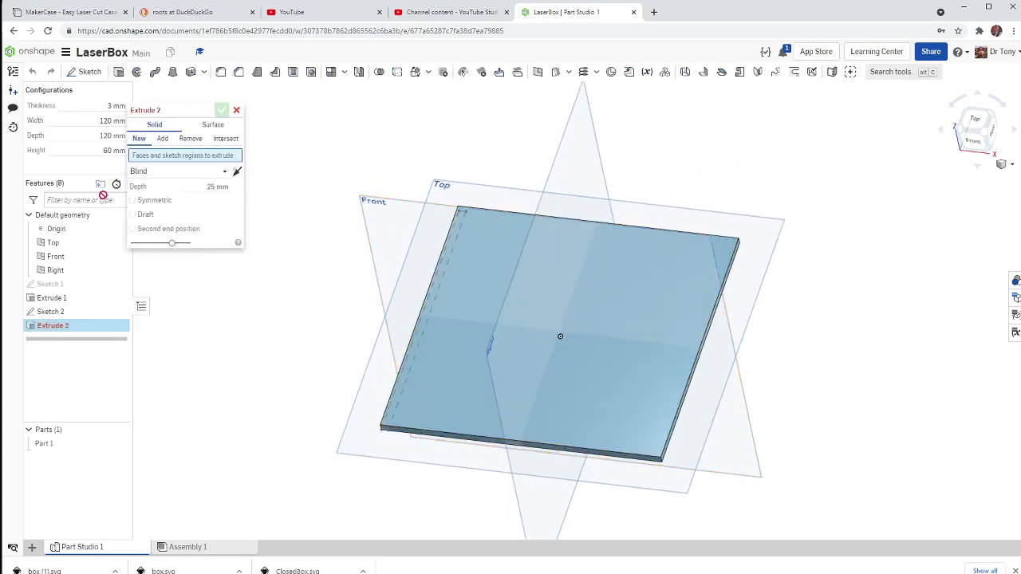
pyautogui.click(82, 318)
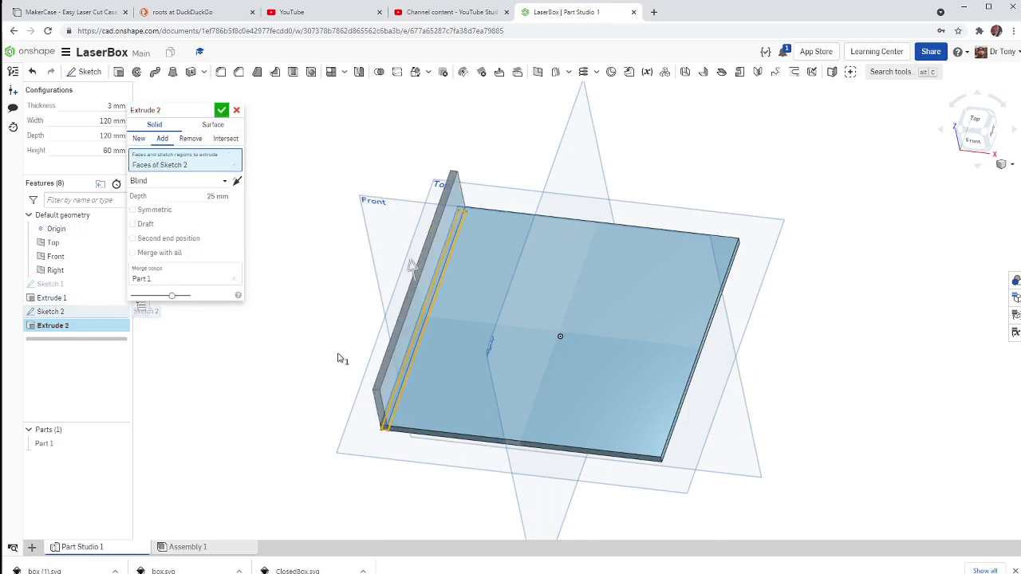
pyautogui.hotkey('shift', '1')
pyautogui.moveTo(379, 335); pyautogui.dragTo(494, 383, button='right')
pyautogui.scroll(5, 447, 351)
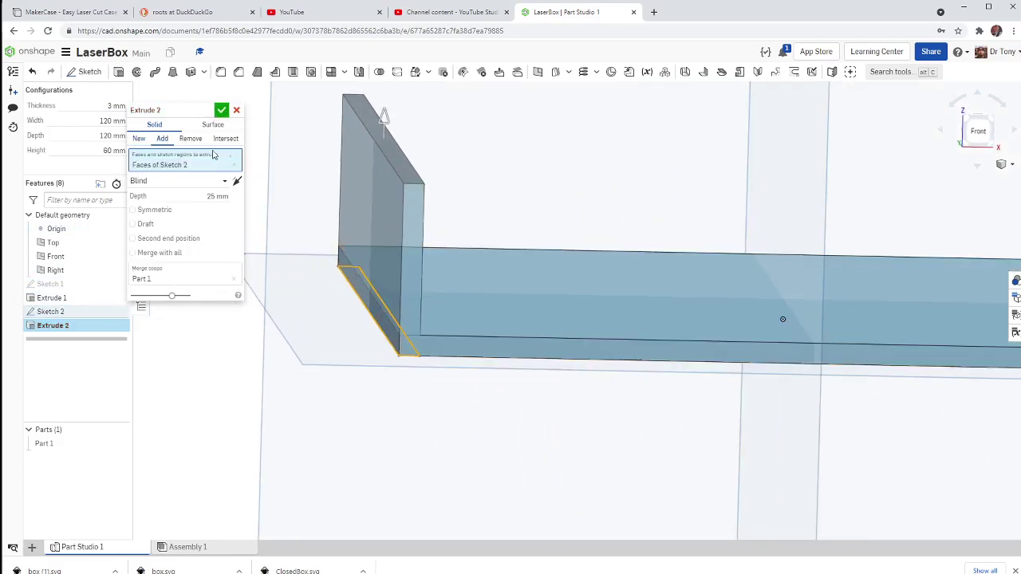
pyautogui.click(139, 140)
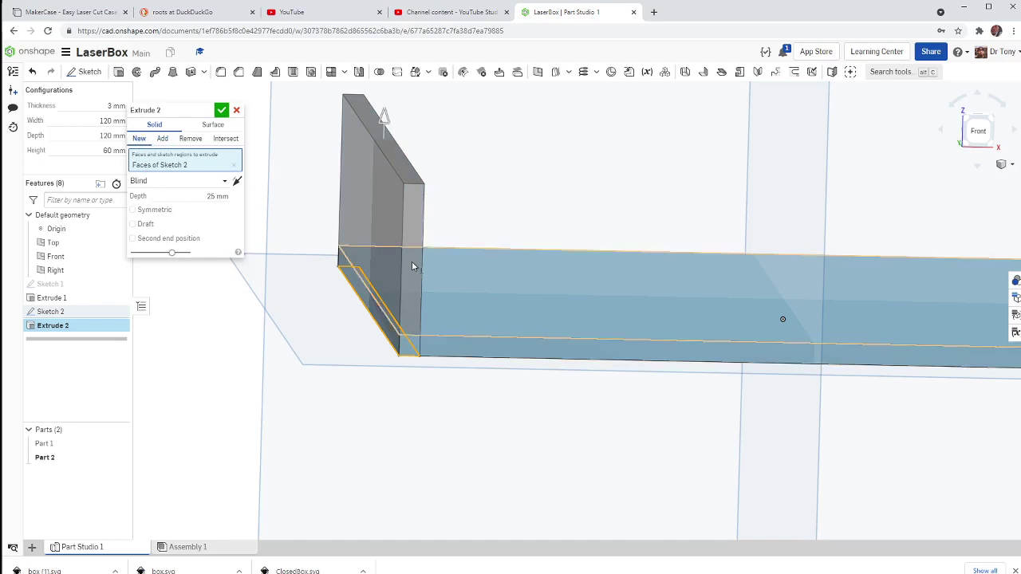
pyautogui.moveTo(412, 267); pyautogui.dragTo(386, 277, button='right')
pyautogui.scroll(-5, 389, 278)
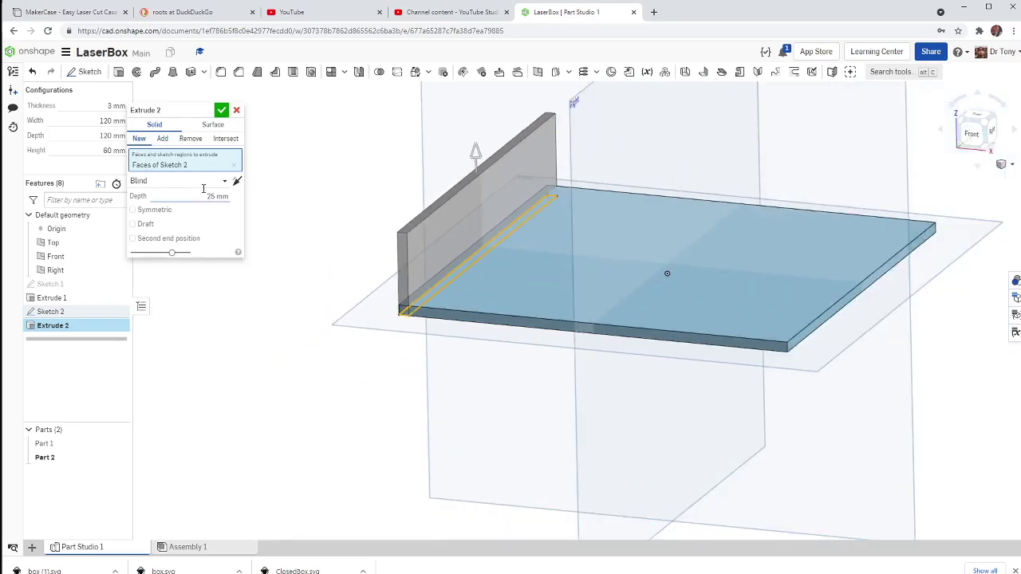
# Set the side panel's blind extrusion depth to #Height and accept the extrude
pyautogui.click(204, 195)
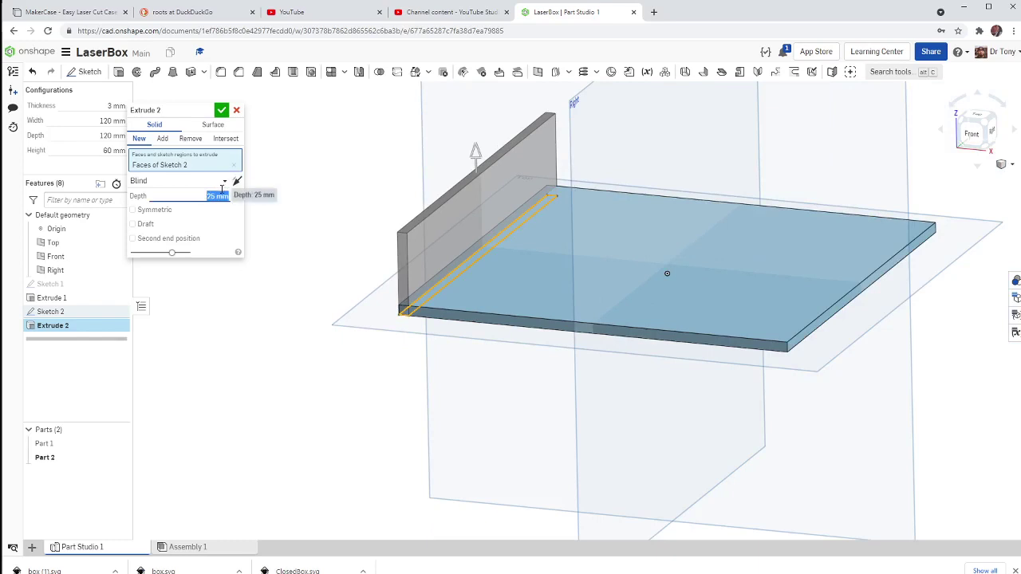
pyautogui.write('#hei')
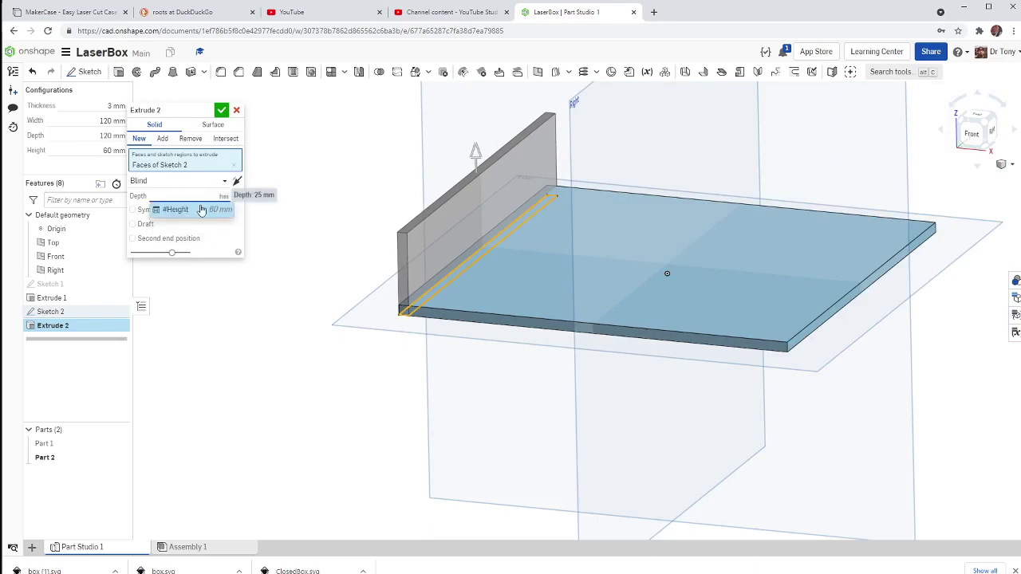
pyautogui.click(201, 209)
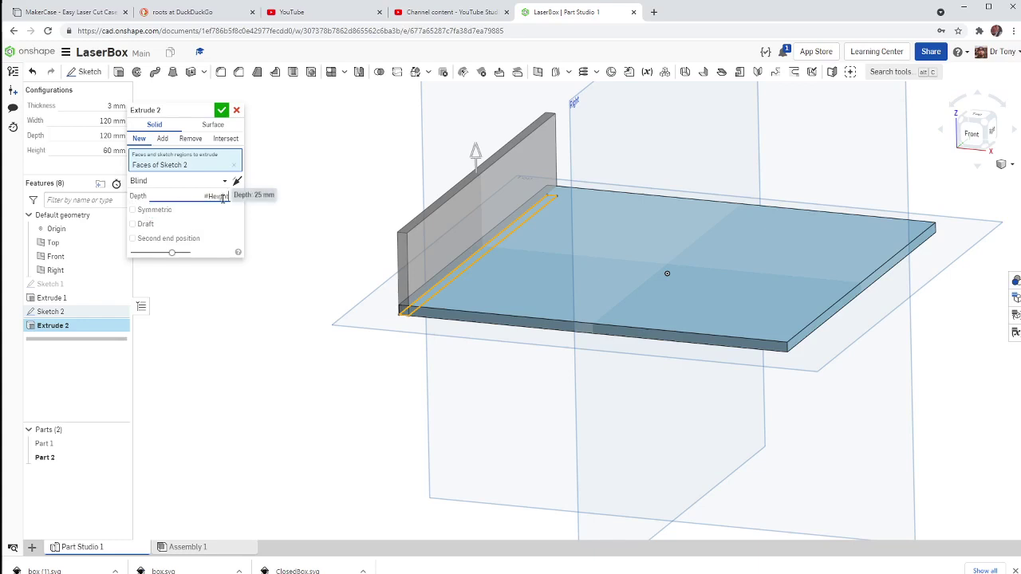
pyautogui.click(223, 197)
pyautogui.scroll(-3, 377, 297)
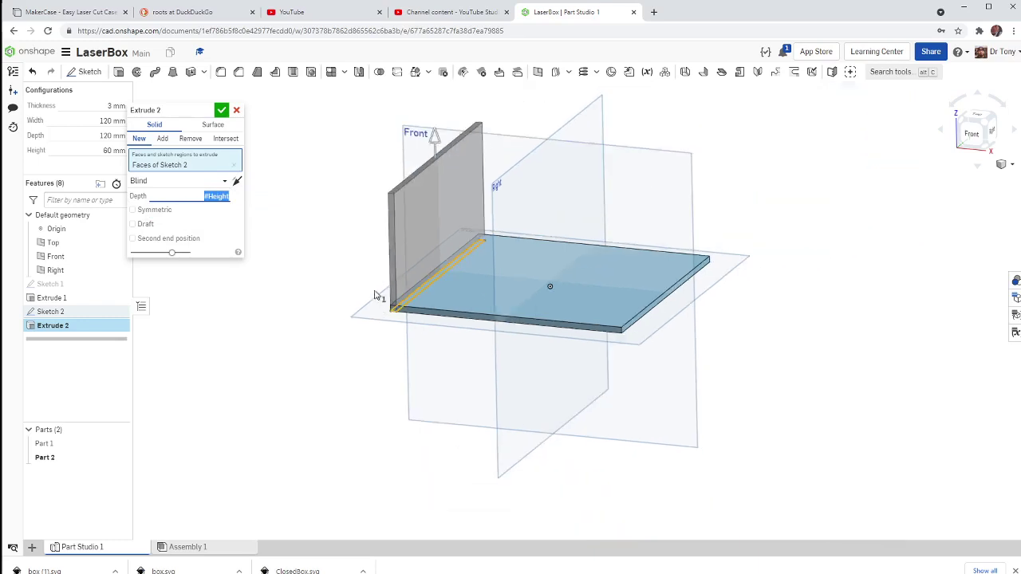
pyautogui.scroll(2, 346, 209)
pyautogui.click(222, 110)
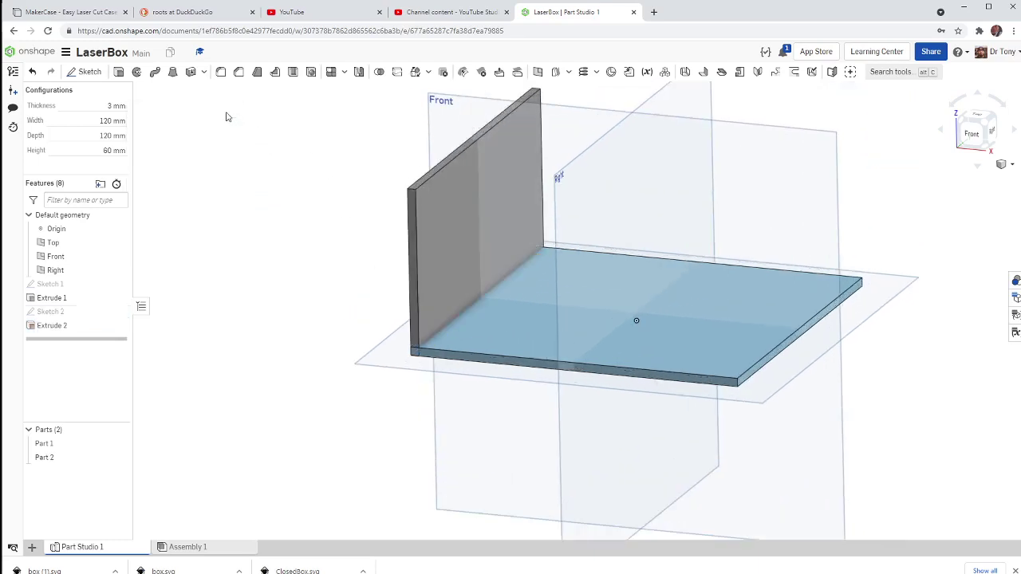
# Search the public documents for the custom feature "box joint" and close the results without adding one
pyautogui.scroll(-2, 353, 331)
pyautogui.moveTo(353, 330); pyautogui.dragTo(357, 258, button='right')
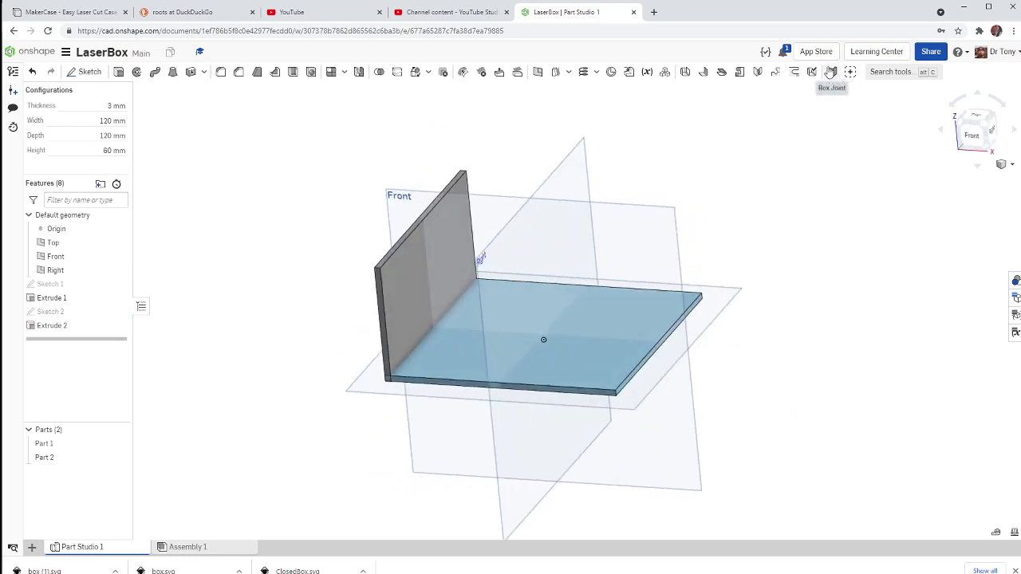
pyautogui.click(851, 72)
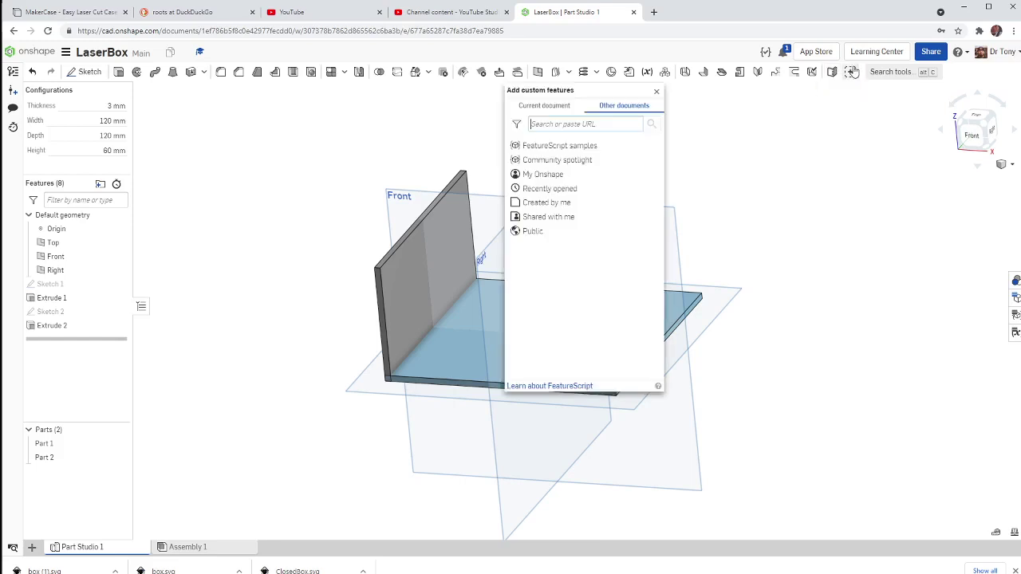
pyautogui.click(530, 231)
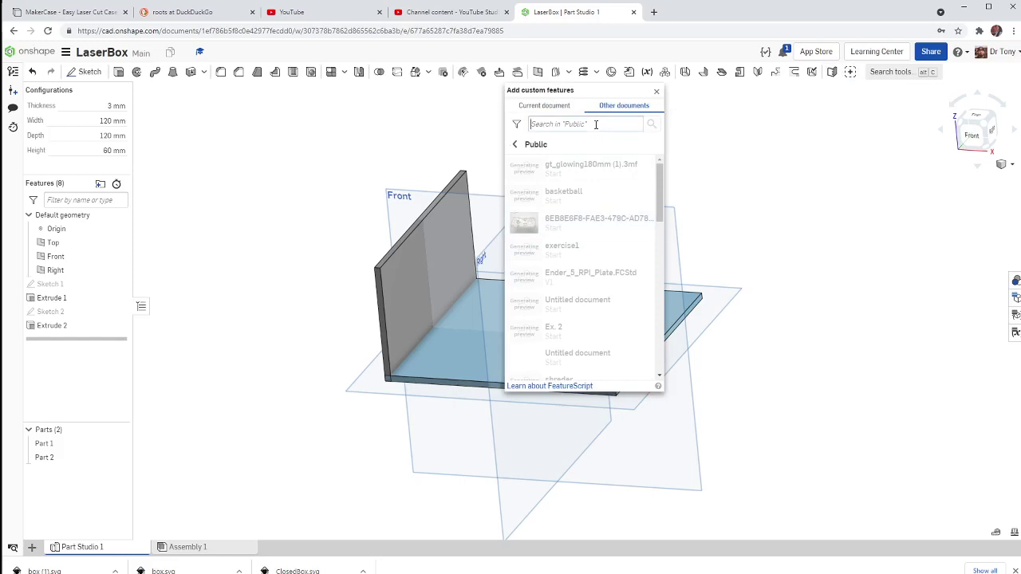
pyautogui.write('box joint')
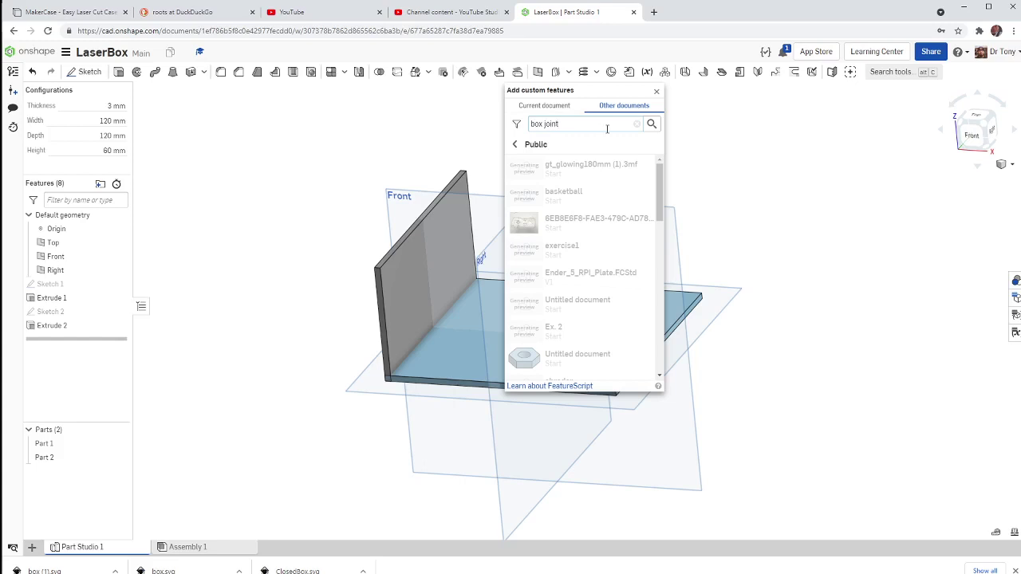
pyautogui.click(653, 125)
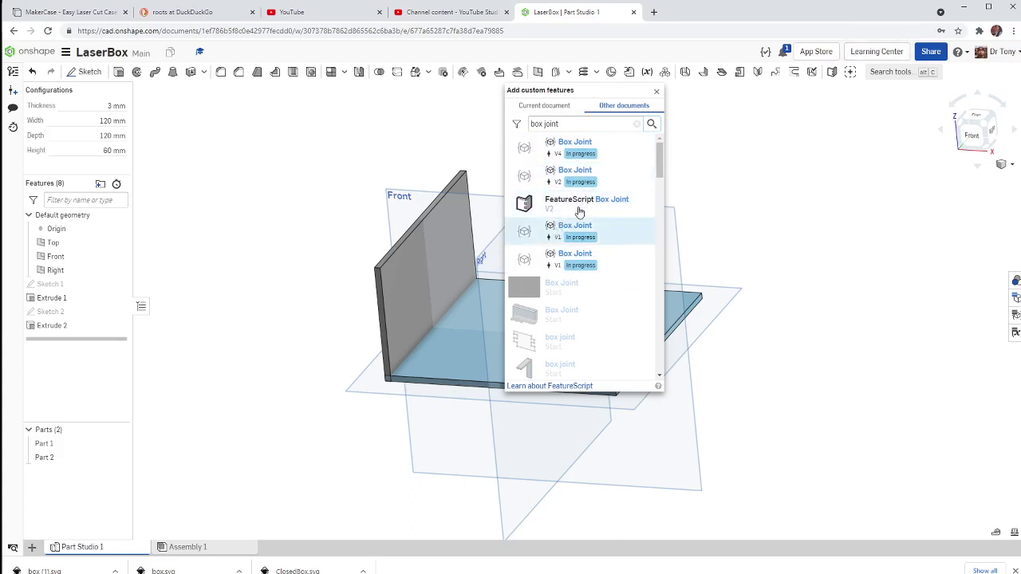
pyautogui.click(659, 93)
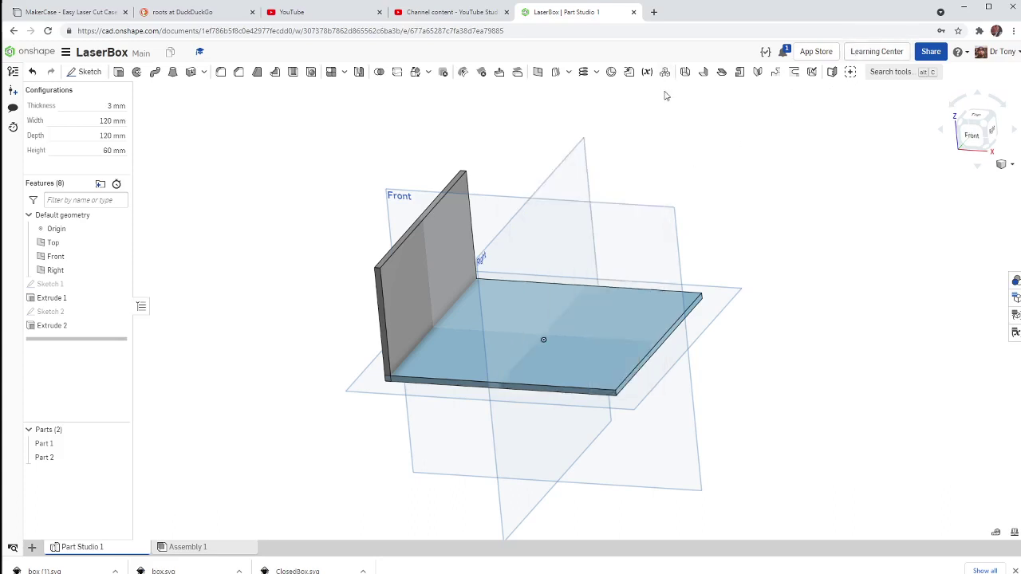
# Create a Box Joint between the base plate and the side panel and check the fingers along their shared edge
pyautogui.click(832, 73)
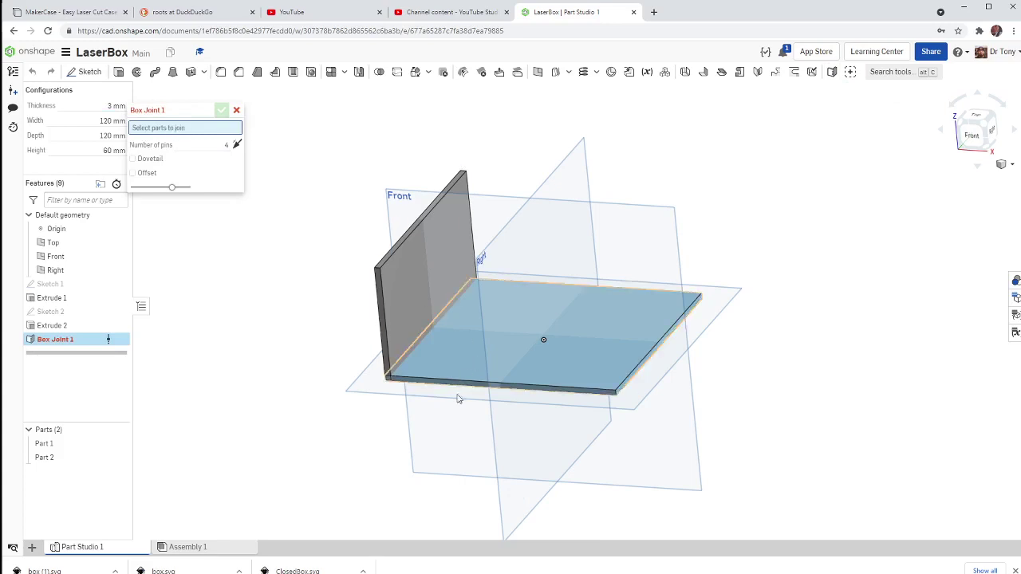
pyautogui.scroll(5, 376, 364)
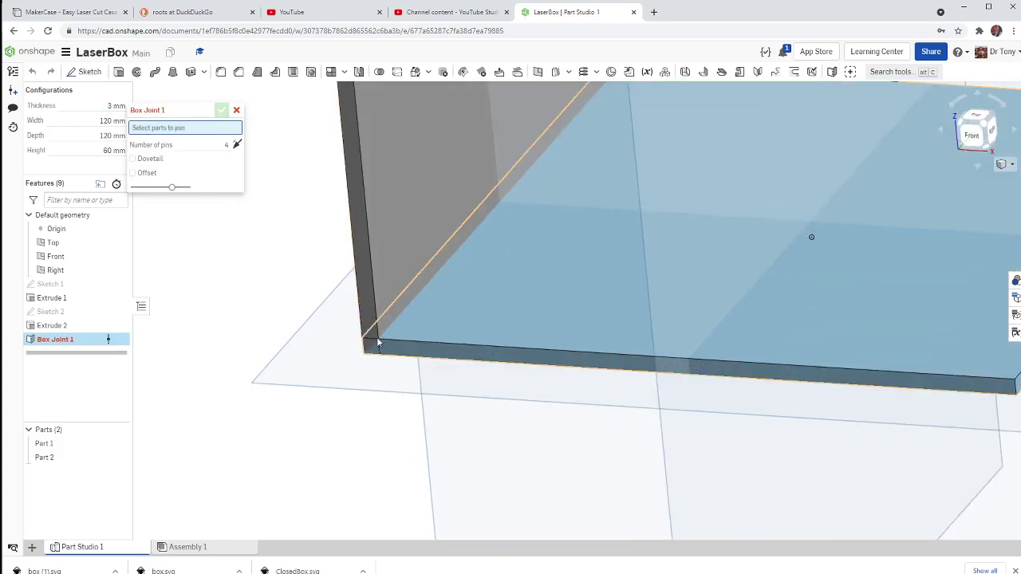
pyautogui.scroll(-2, 377, 338)
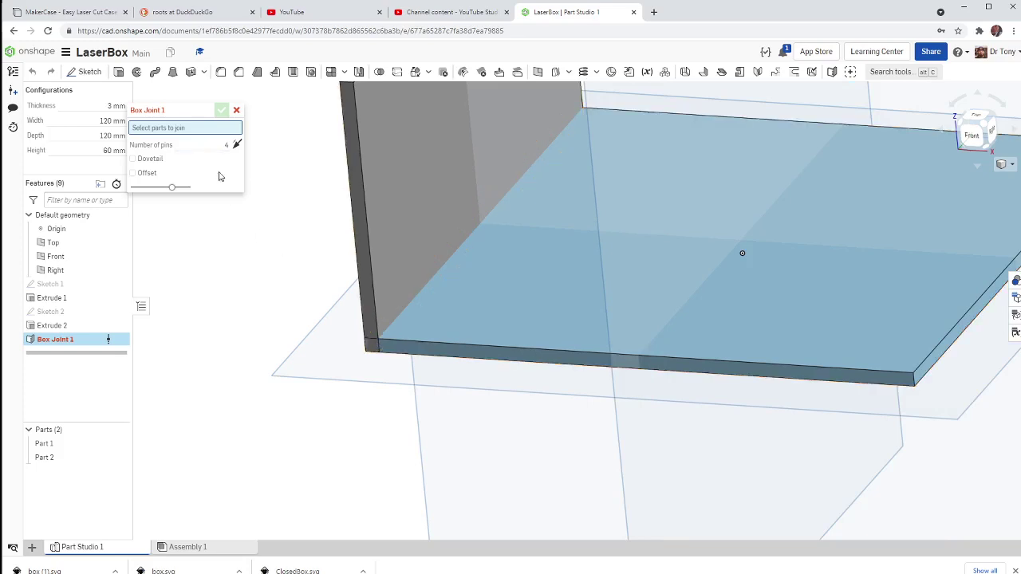
pyautogui.scroll(-3, 342, 313)
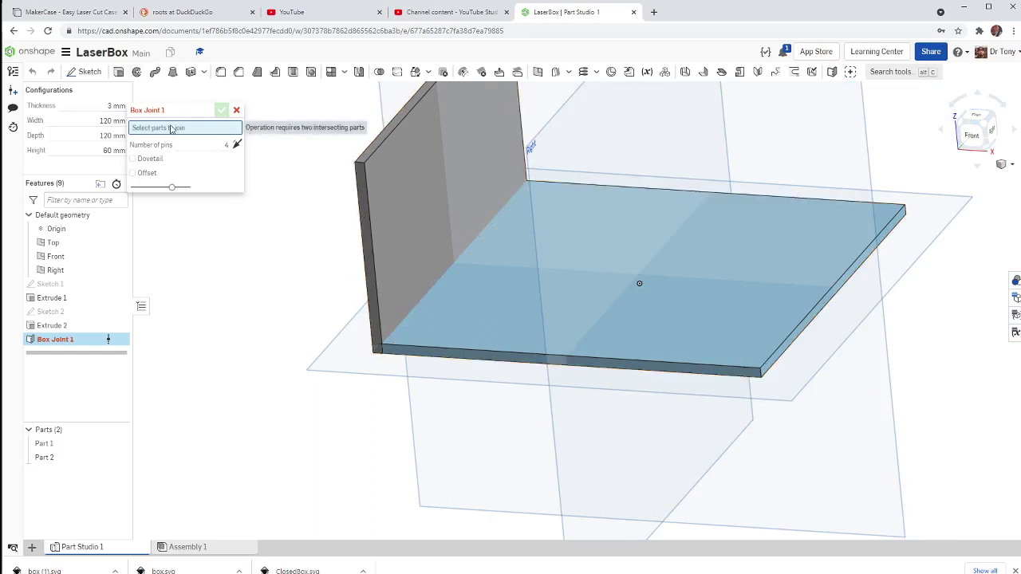
pyautogui.click(505, 335)
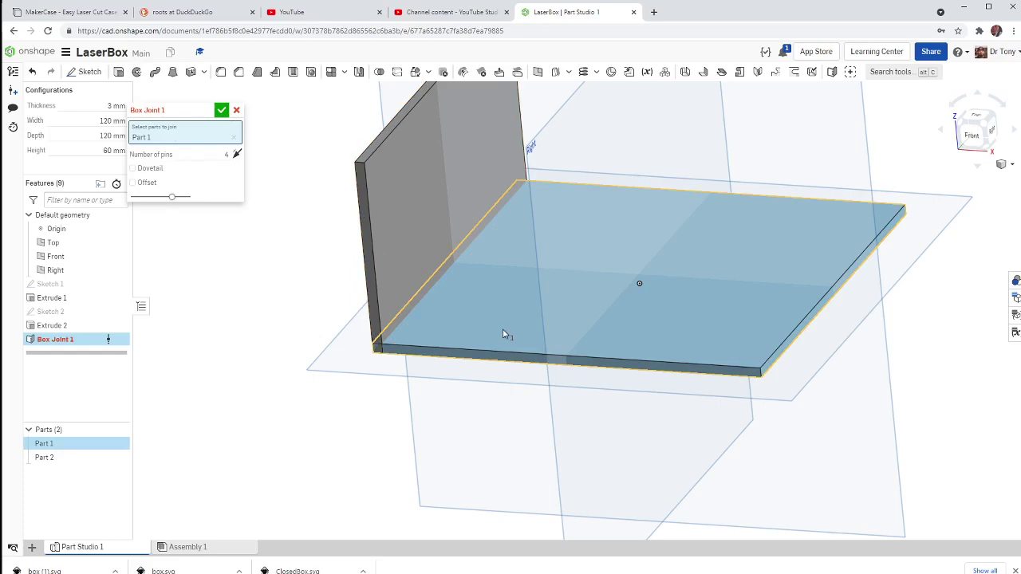
pyautogui.click(380, 227)
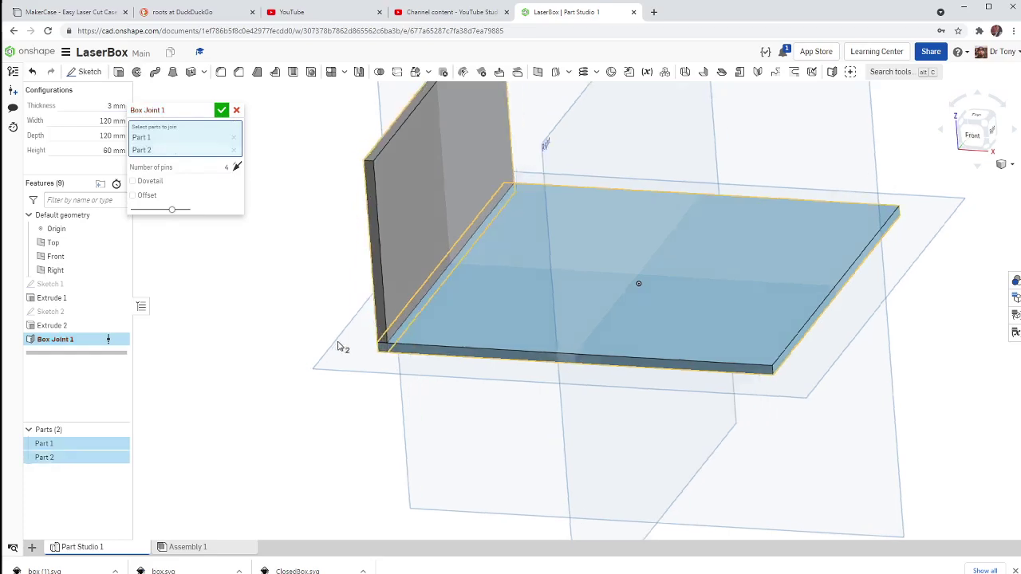
pyautogui.moveTo(337, 346); pyautogui.dragTo(447, 295, button='right')
pyautogui.scroll(2, 555, 168)
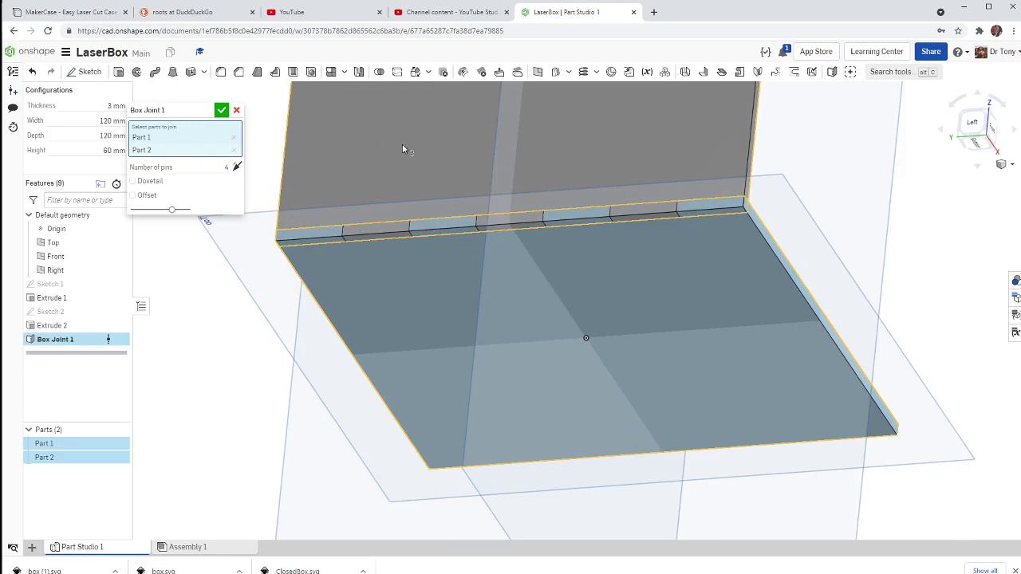
# Set the box joint's number of pins to 6, keeping its unflipped direction, and accept the feature
pyautogui.click(238, 166)
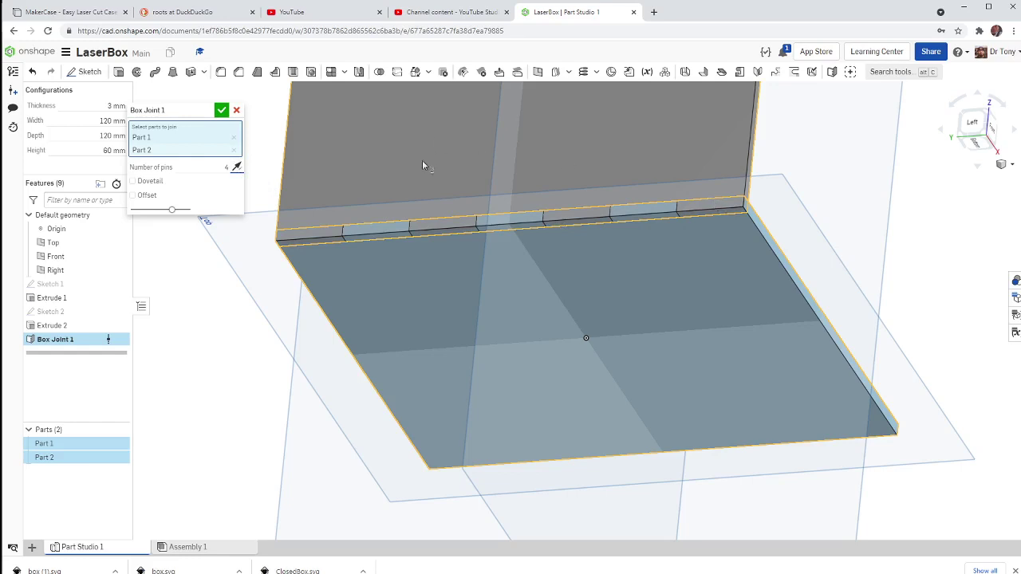
pyautogui.click(225, 166)
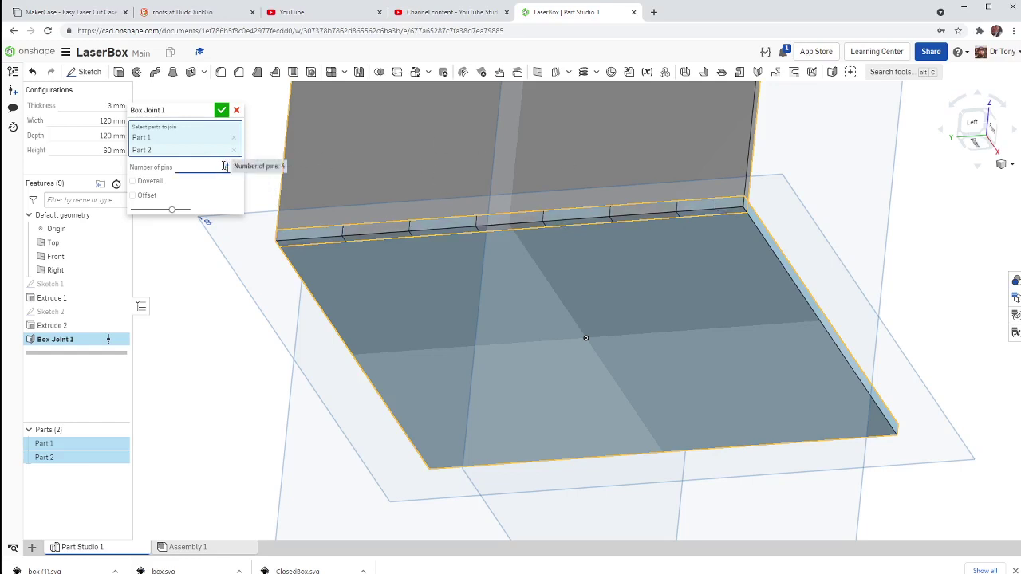
pyautogui.write('8')
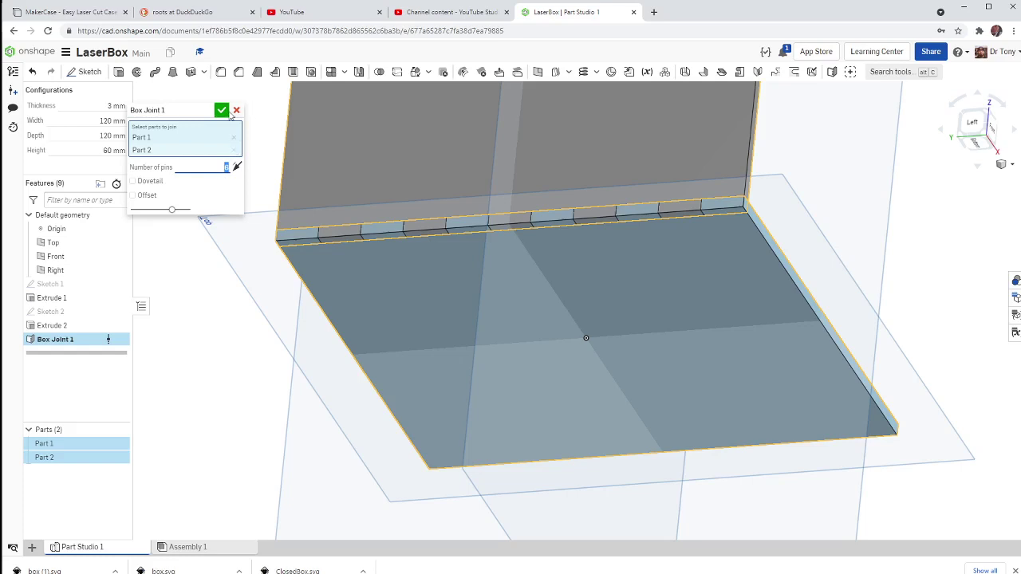
pyautogui.click(221, 113)
pyautogui.click(221, 113)
pyautogui.press('7')
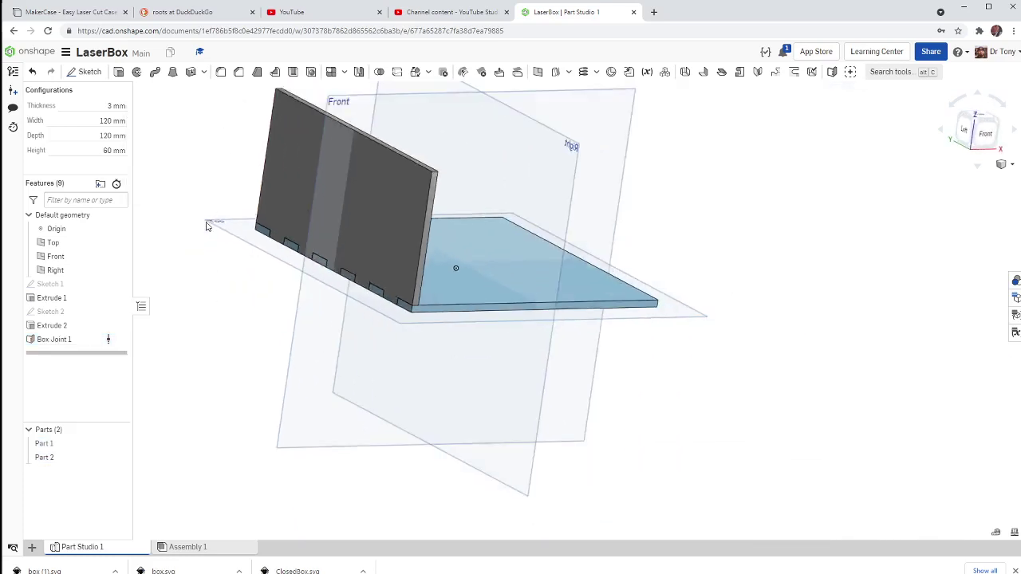
# Mirror the side panel across the Right plane as a new part, using the Part mirror type
pyautogui.moveTo(606, 309); pyautogui.dragTo(459, 315, button='right')
pyautogui.scroll(5, 459, 311)
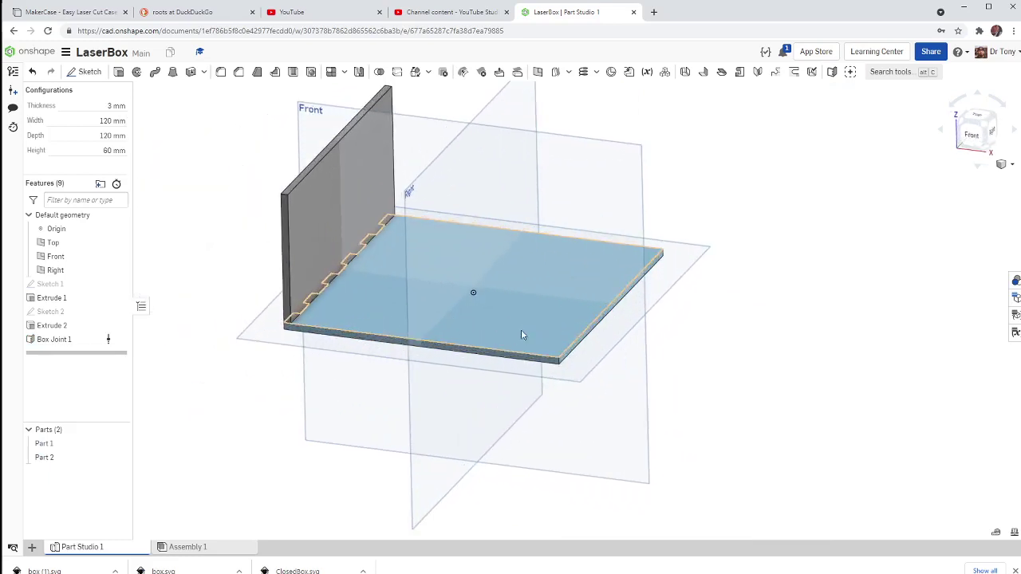
pyautogui.moveTo(371, 268); pyautogui.dragTo(474, 305, button='right')
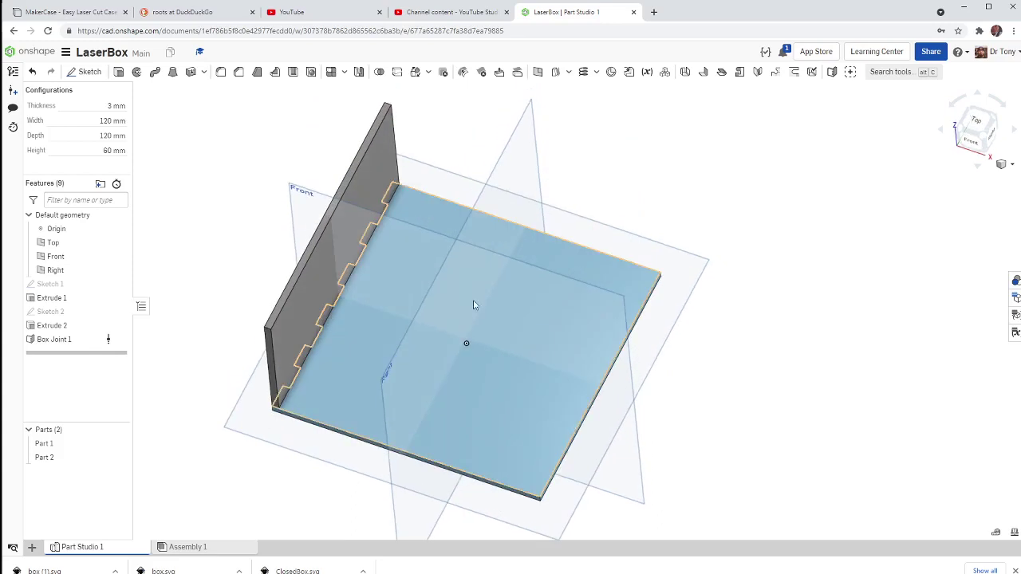
pyautogui.moveTo(461, 348); pyautogui.dragTo(429, 257, button='right')
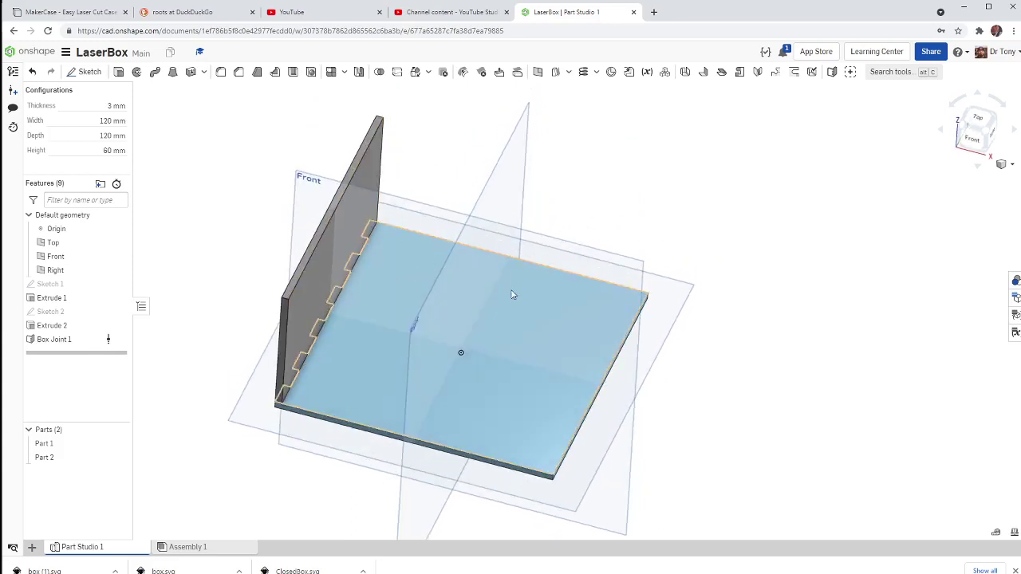
pyautogui.scroll(-2, 303, 164)
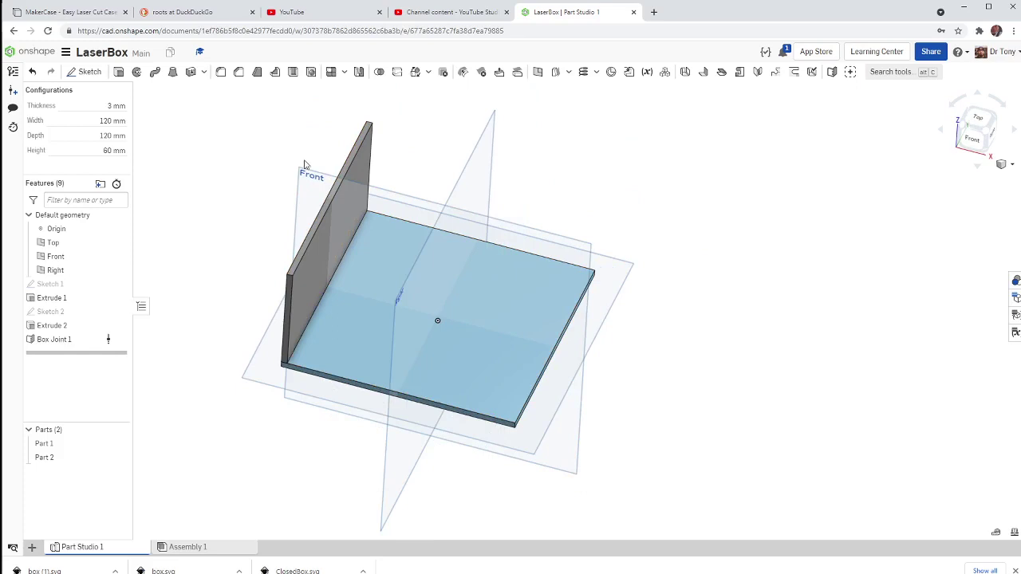
pyautogui.click(360, 71)
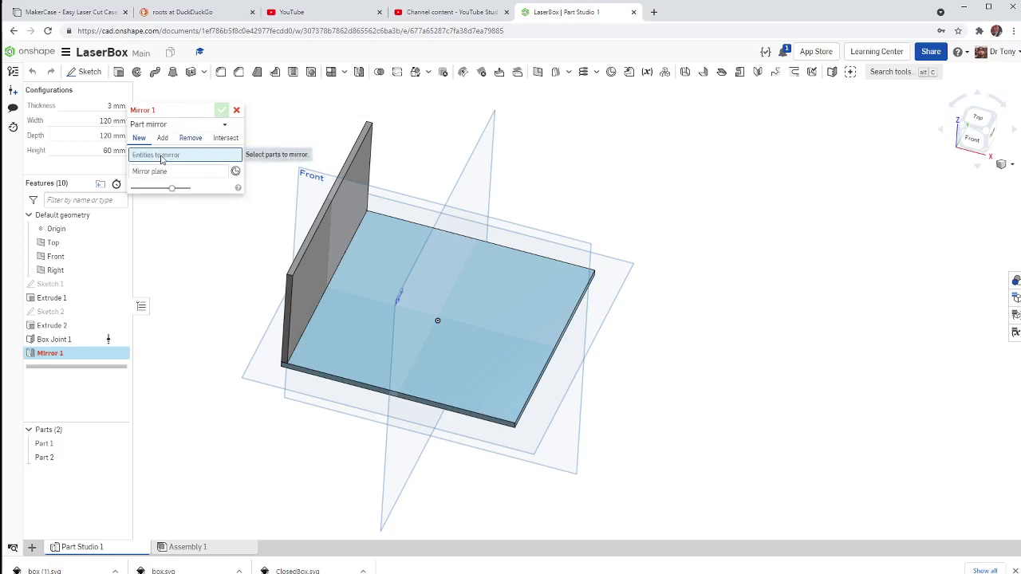
pyautogui.moveTo(258, 210); pyautogui.dragTo(285, 276, button='right')
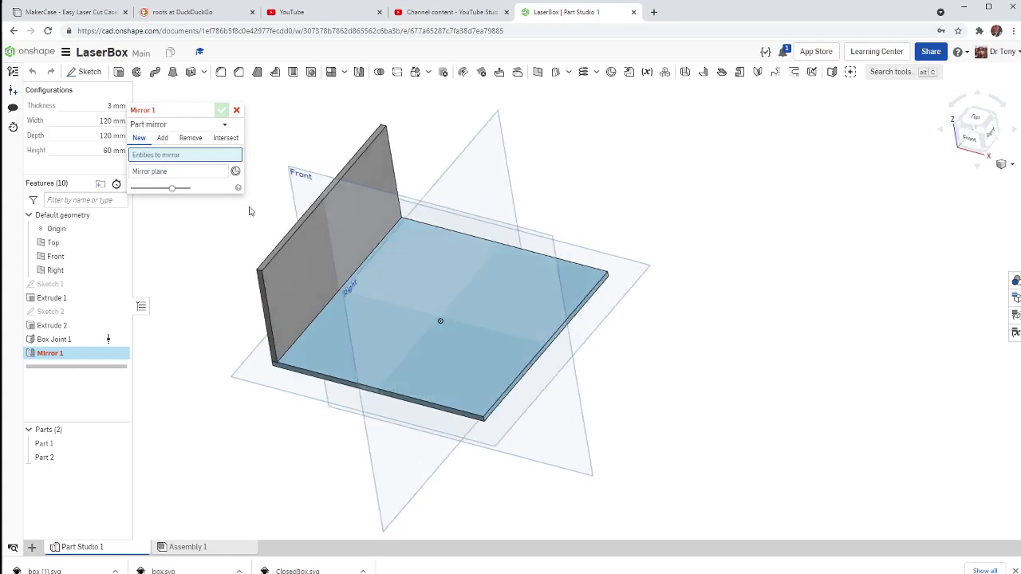
pyautogui.click(283, 272)
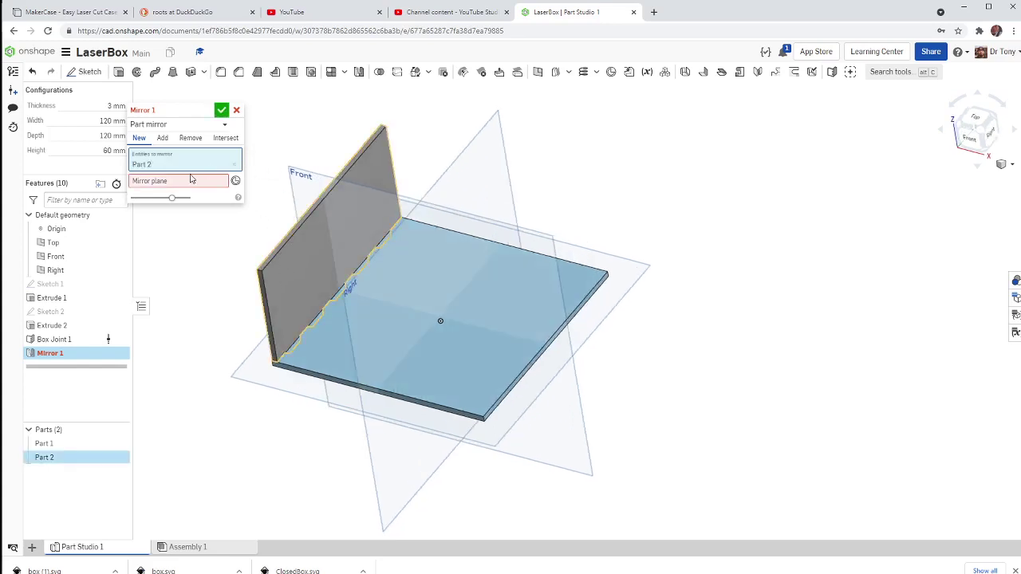
pyautogui.click(160, 186)
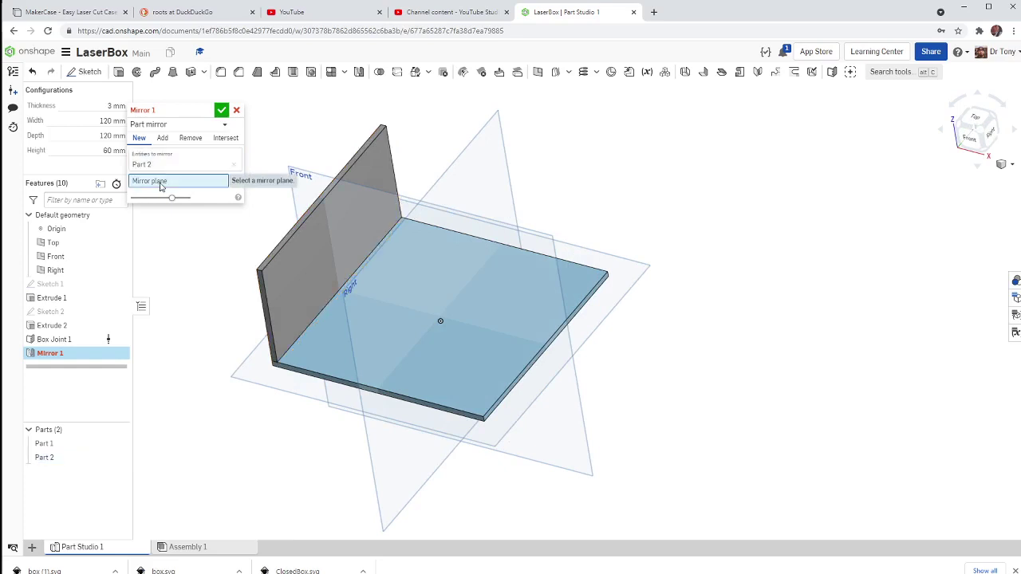
pyautogui.click(486, 177)
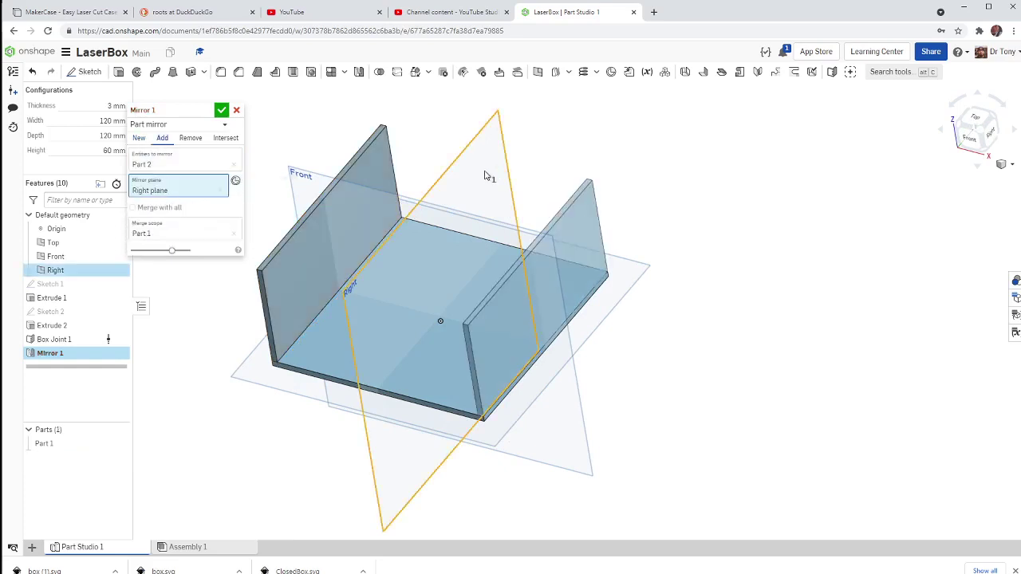
pyautogui.click(486, 176)
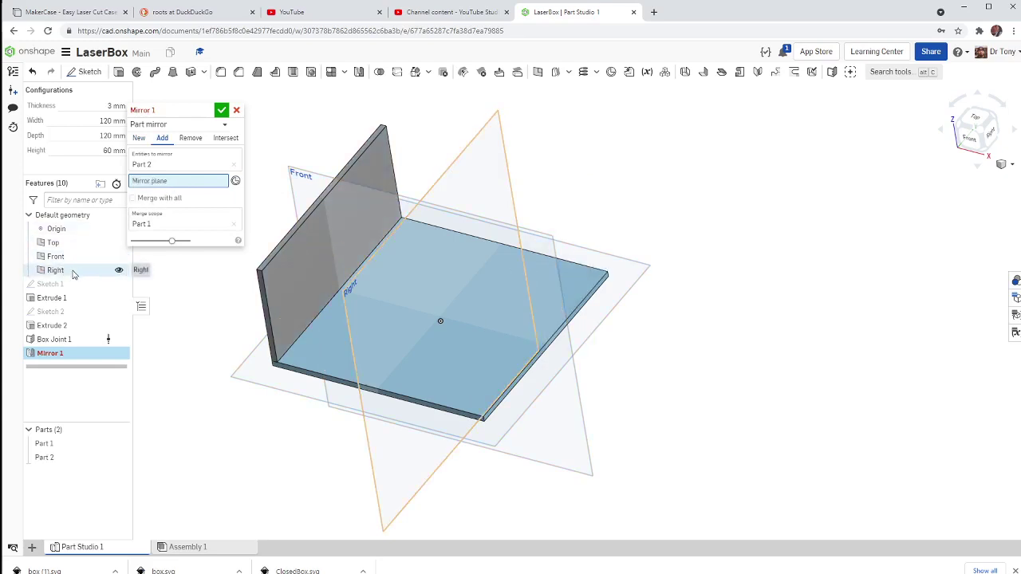
pyautogui.click(72, 273)
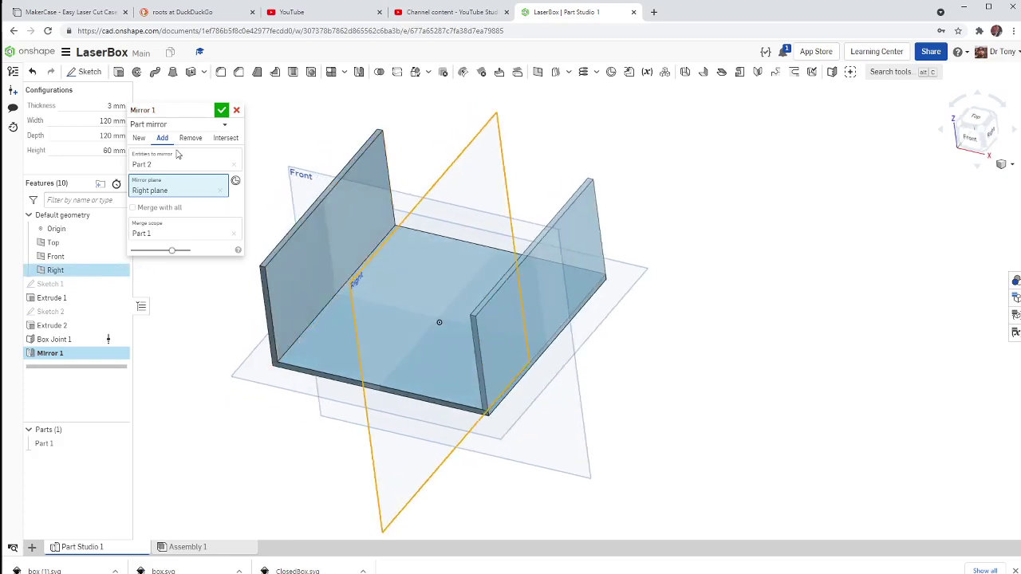
pyautogui.click(139, 139)
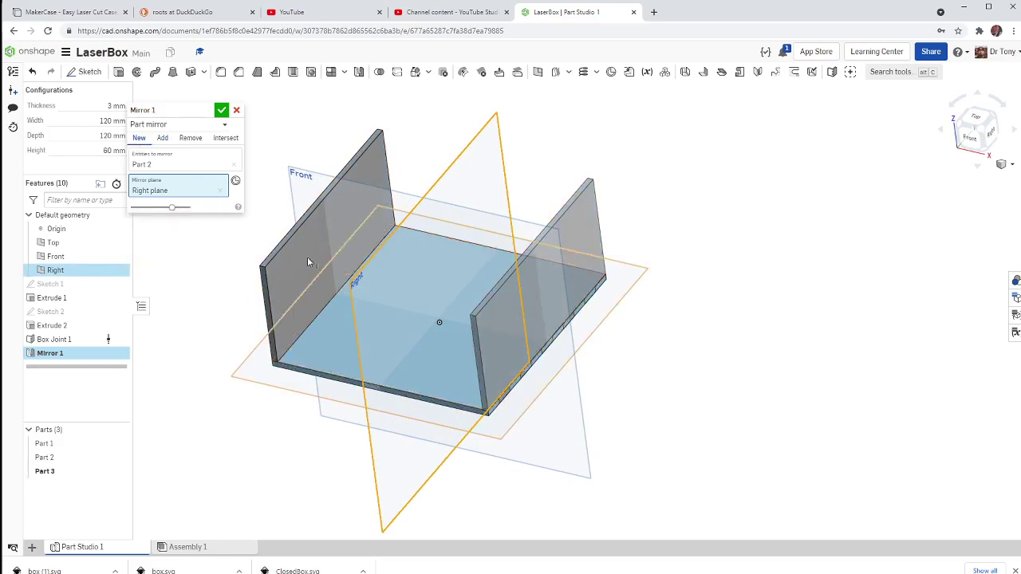
pyautogui.click(221, 112)
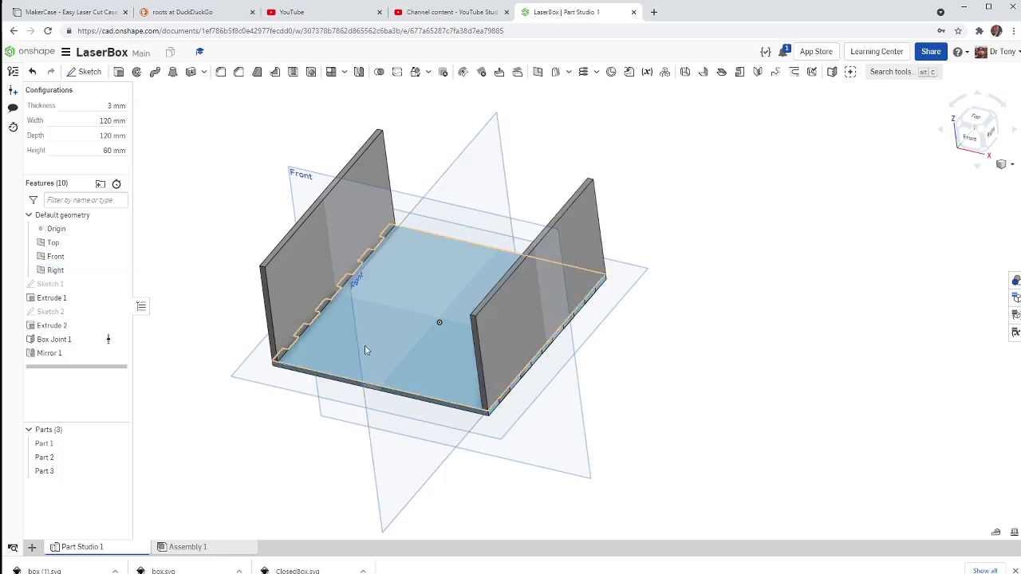
# Hide the mirrored side panel temporarily to check whether the base plate's edge beneath it has finger cut-outs, and show it again
pyautogui.moveTo(199, 222); pyautogui.dragTo(361, 317, button='right')
pyautogui.scroll(5, 535, 349)
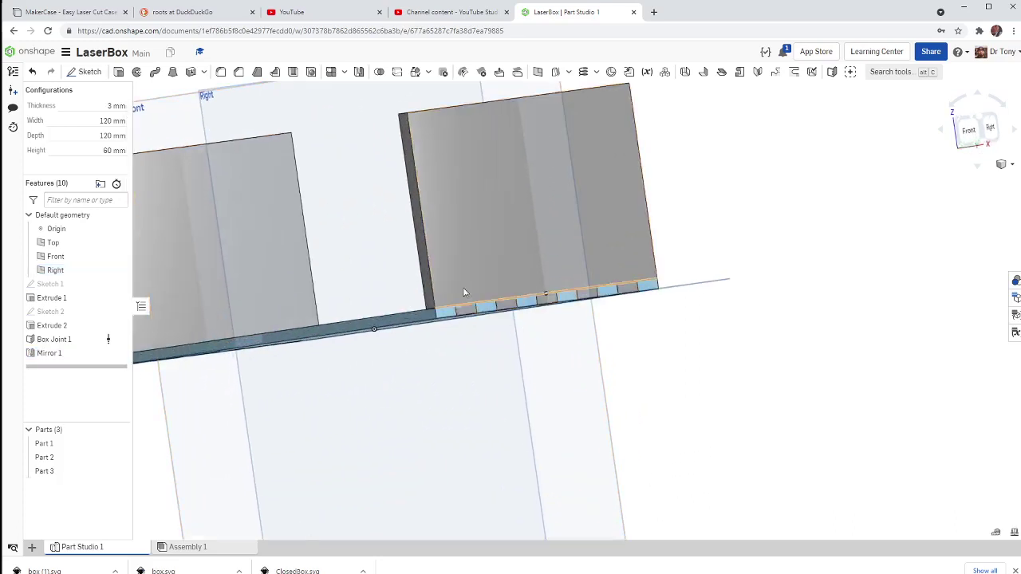
pyautogui.click(459, 256)
pyautogui.rightClick(459, 256)
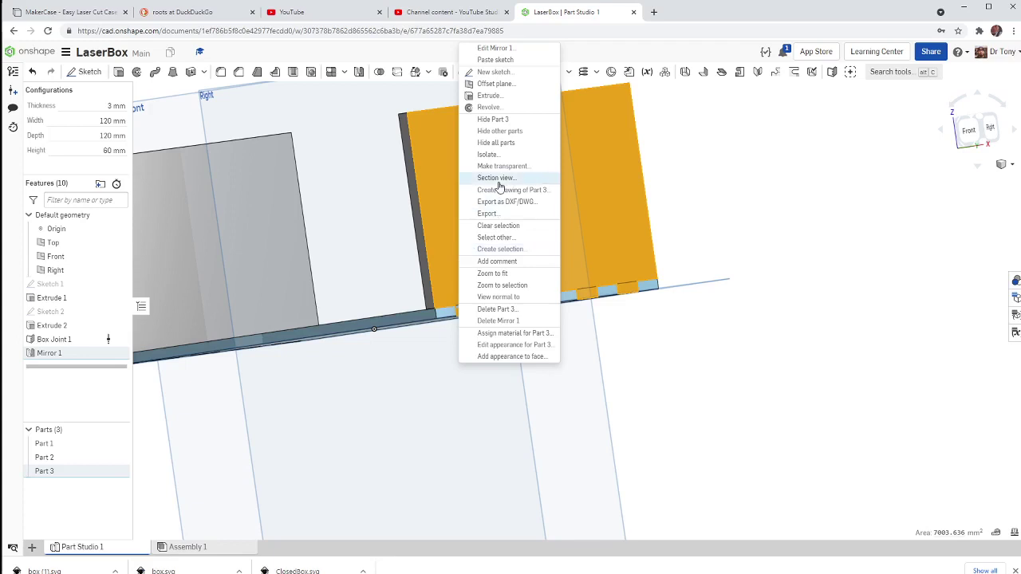
pyautogui.click(493, 115)
pyautogui.moveTo(499, 360); pyautogui.dragTo(497, 337, button='right')
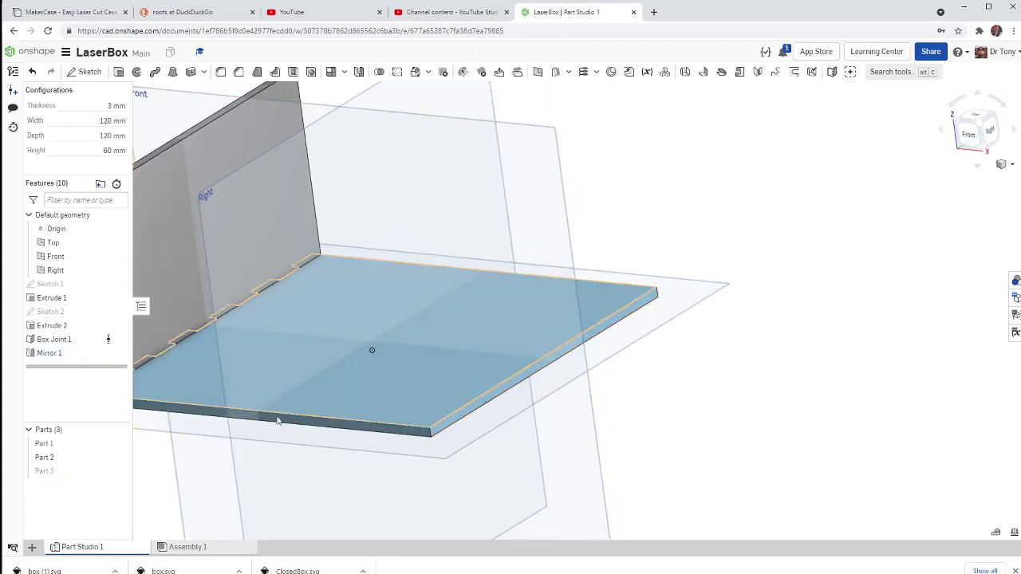
pyautogui.click(119, 472)
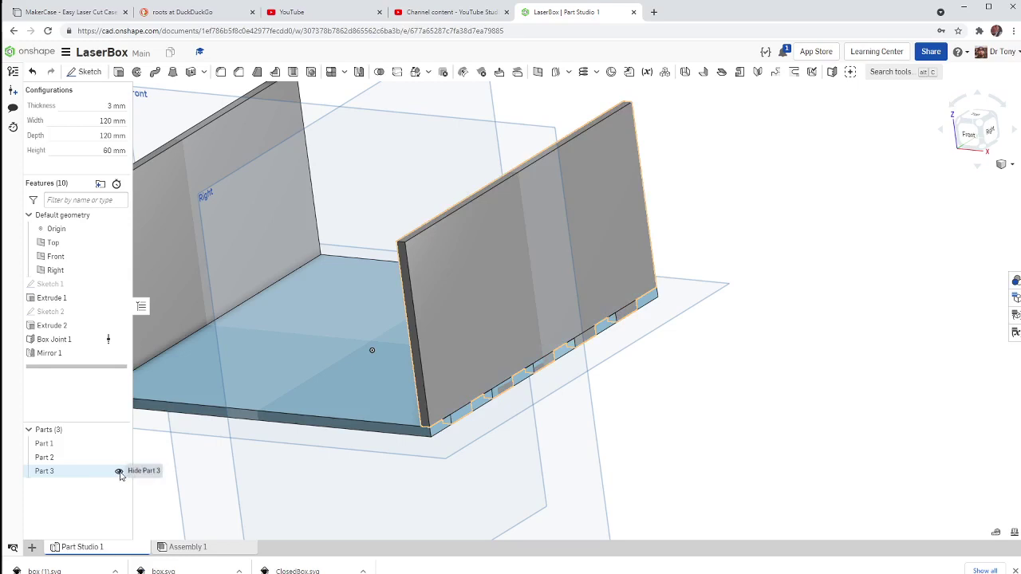
# Subtract the mirrored side panel from the base plate with a Boolean, keeping the tool part, and accept the feature
pyautogui.scroll(-3, 877, 399)
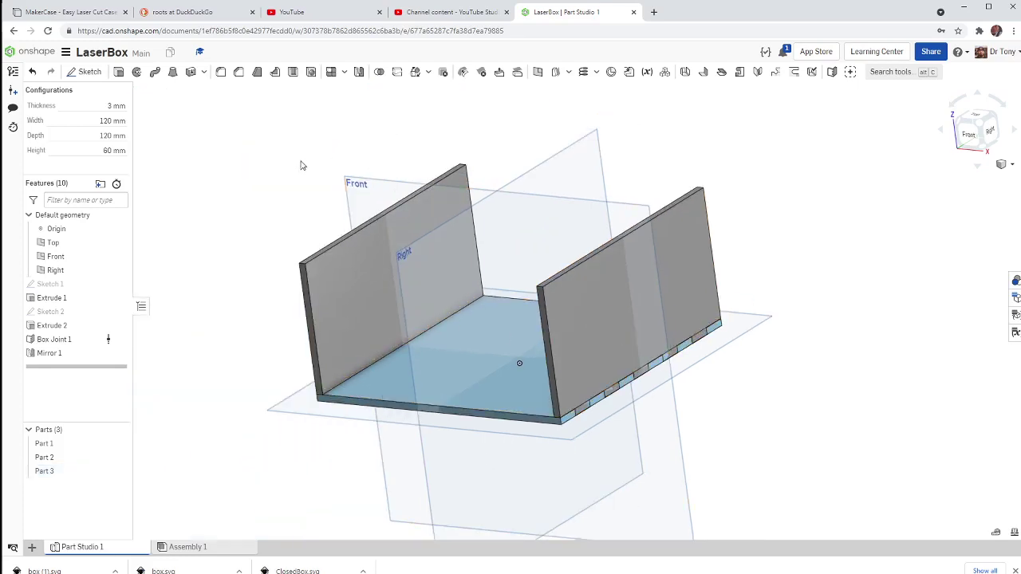
pyautogui.click(378, 72)
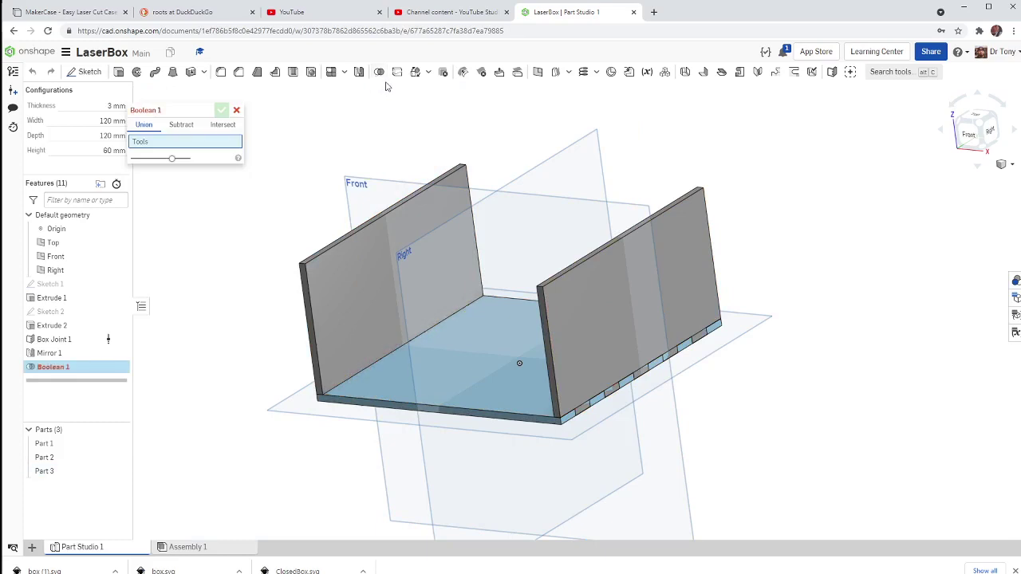
pyautogui.click(175, 126)
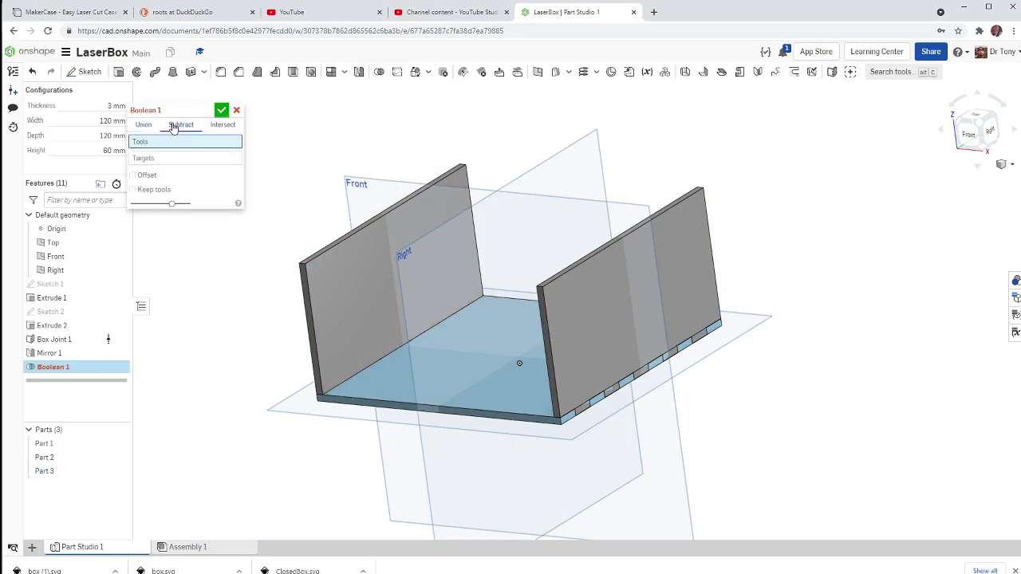
pyautogui.moveTo(415, 271); pyautogui.dragTo(444, 276, button='right')
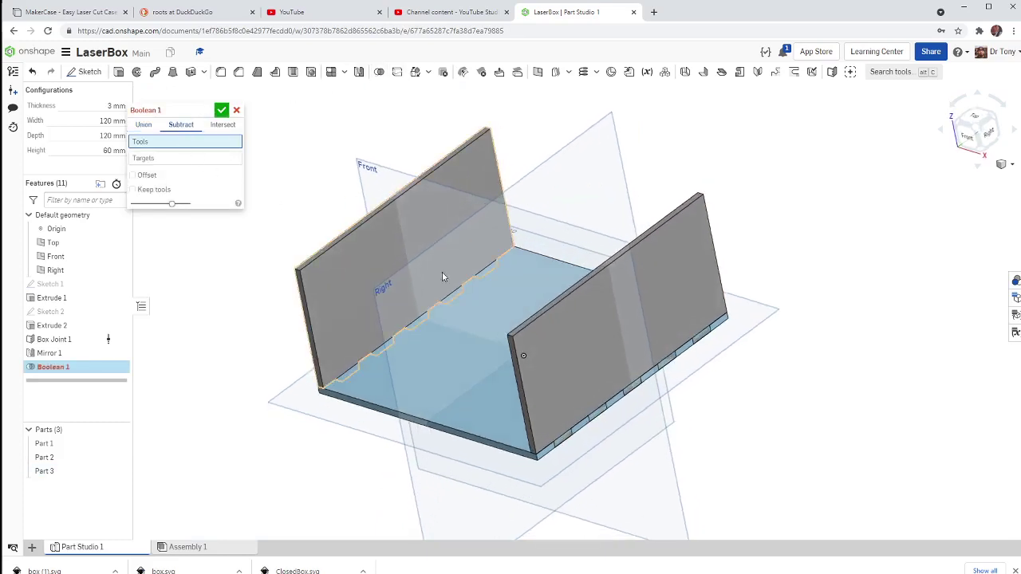
pyautogui.click(562, 345)
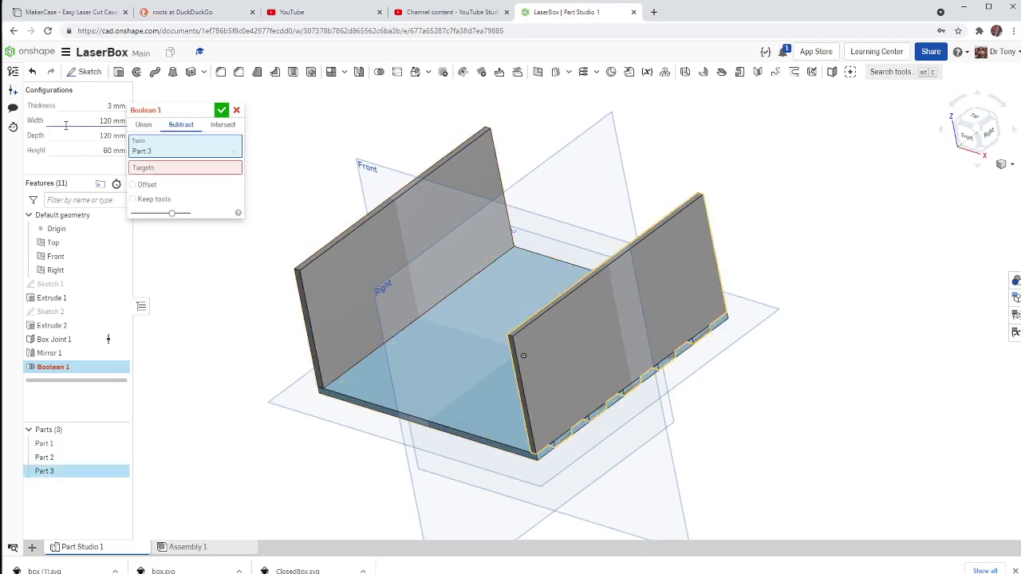
pyautogui.click(208, 169)
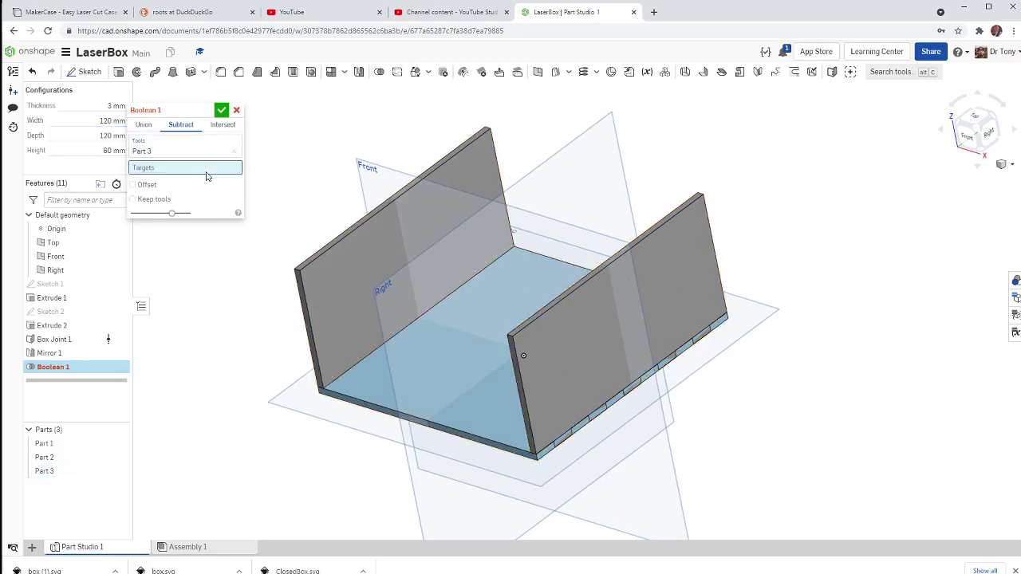
pyautogui.click(377, 384)
pyautogui.scroll(3, 604, 422)
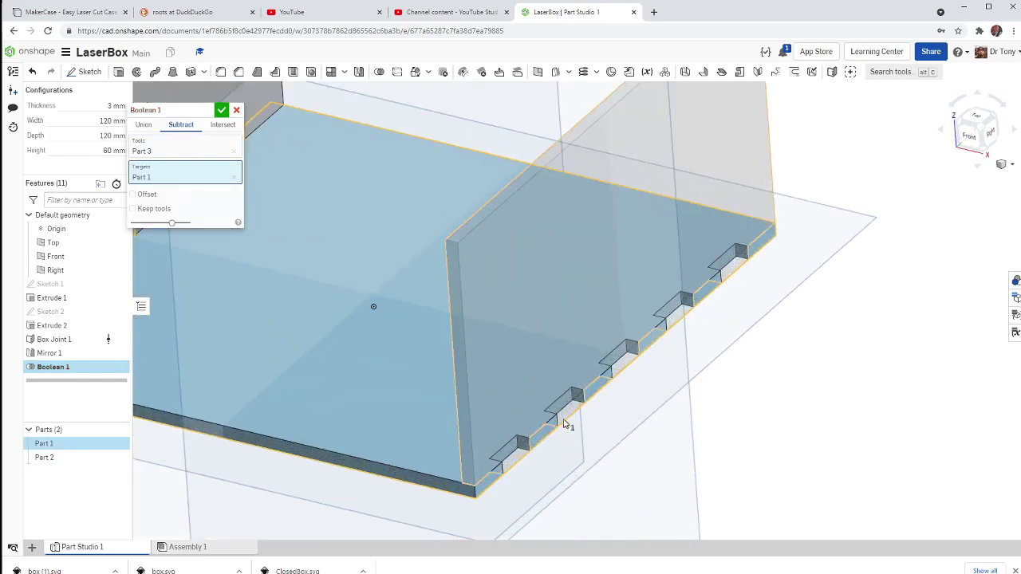
pyautogui.click(133, 208)
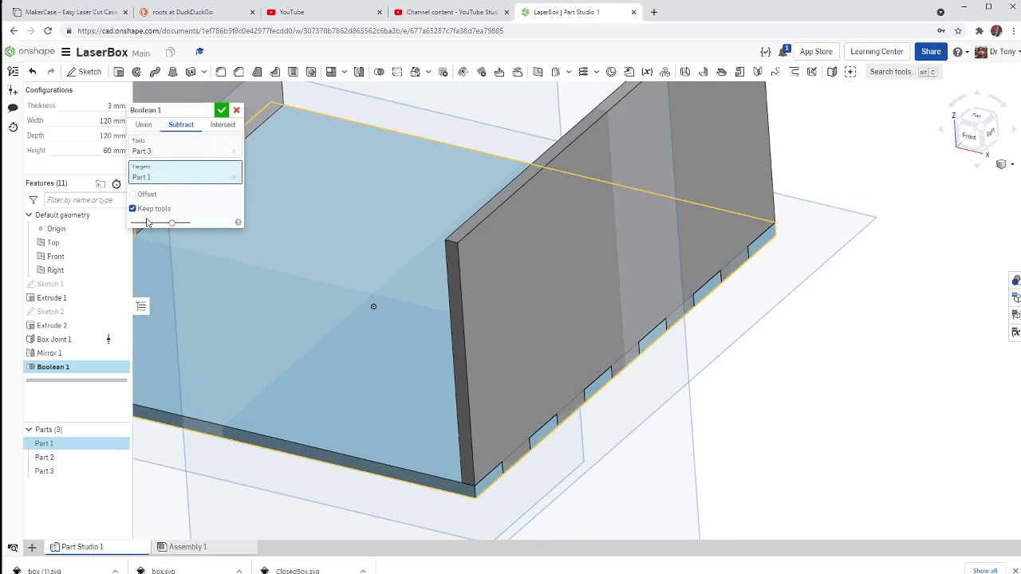
pyautogui.click(222, 109)
pyautogui.scroll(-5, 527, 283)
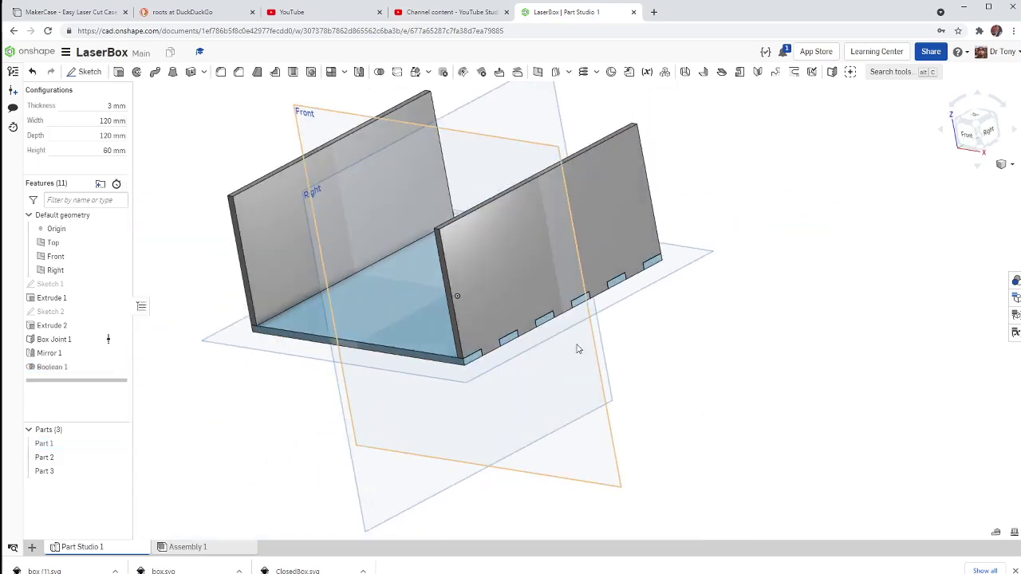
# Sketch a 120 by 60 mm corner rectangle on the base plate's front edge face, from its lower corner to the opposite panel's upper outer corner
pyautogui.moveTo(745, 321); pyautogui.dragTo(279, 201, button='right')
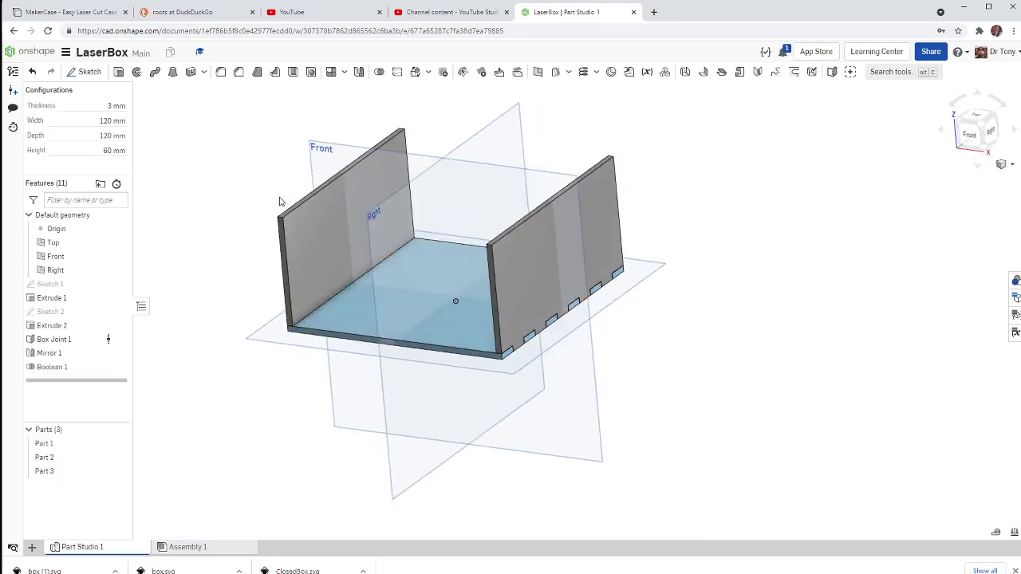
pyautogui.click(92, 72)
pyautogui.hotkey('shift', '1')
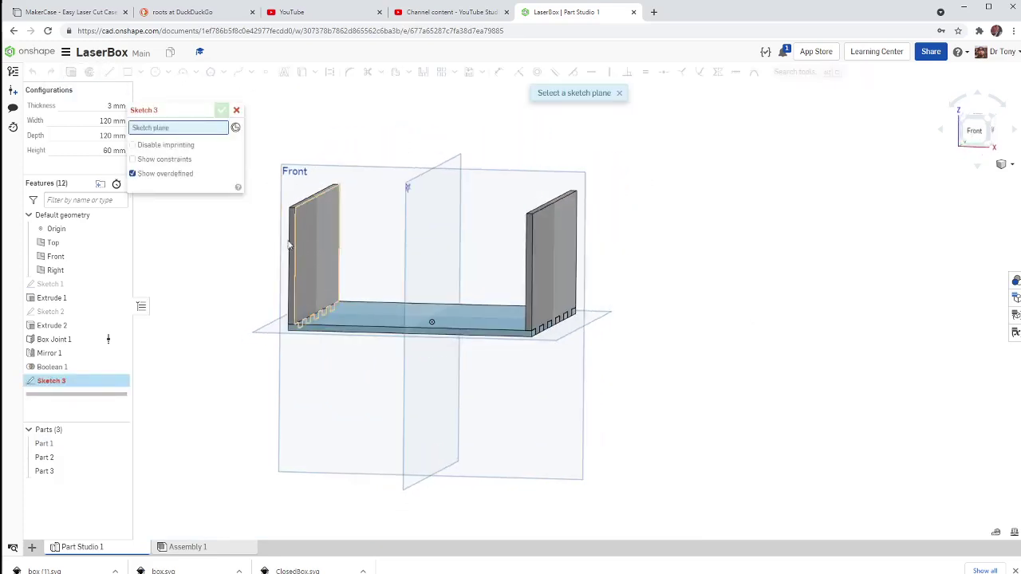
pyautogui.scroll(5, 289, 296)
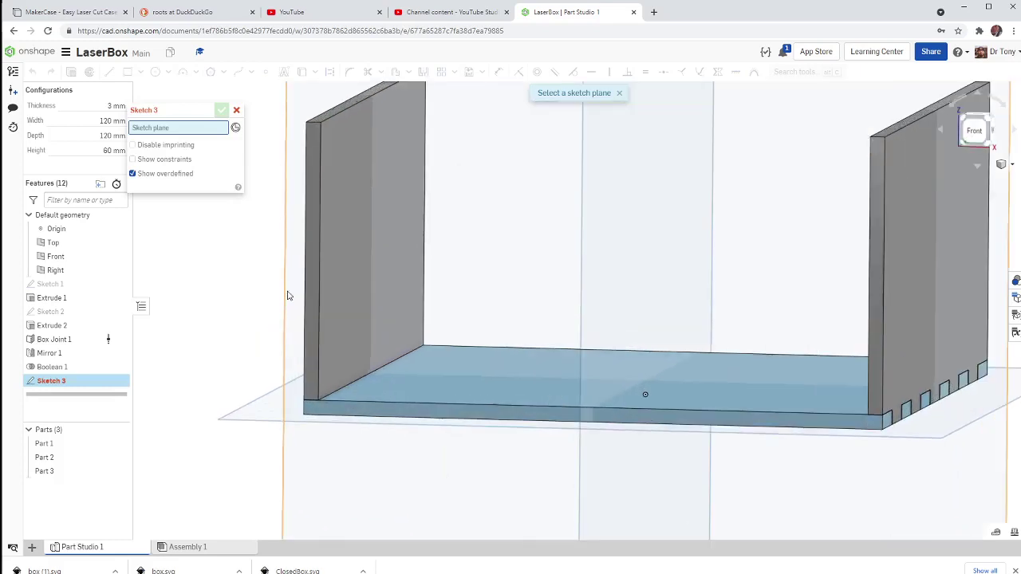
pyautogui.click(357, 414)
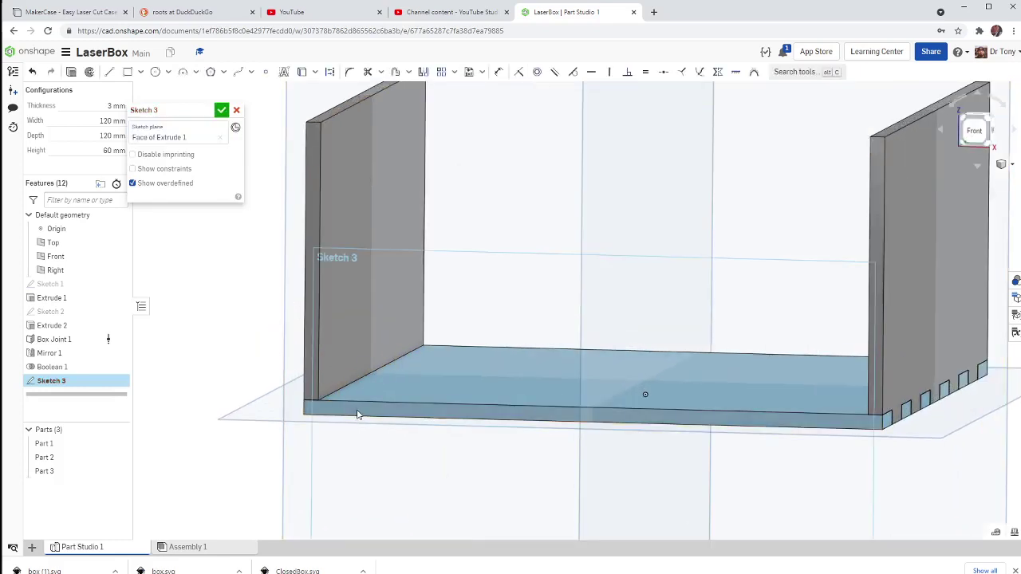
pyautogui.click(127, 73)
pyautogui.click(303, 414)
pyautogui.click(884, 137)
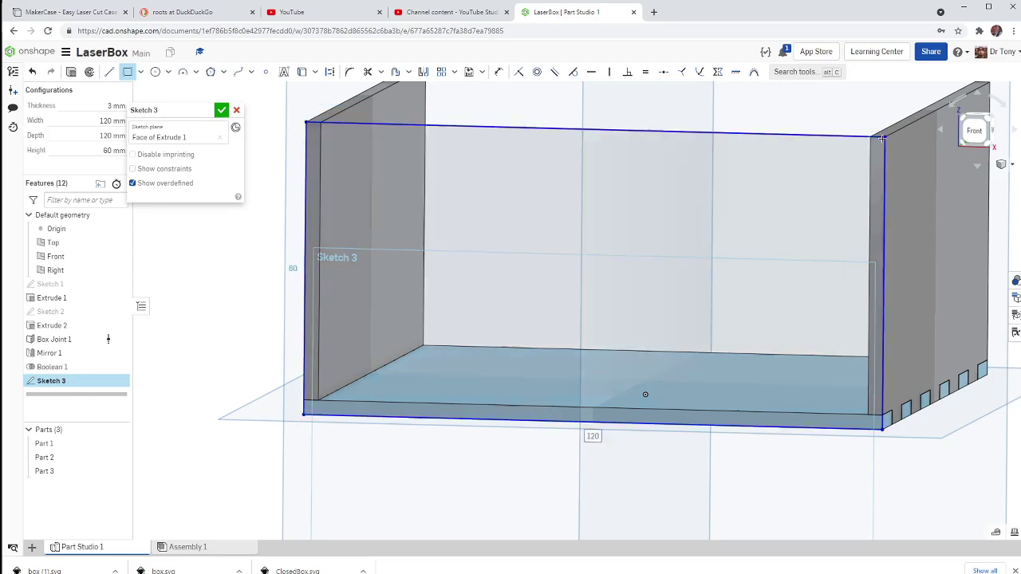